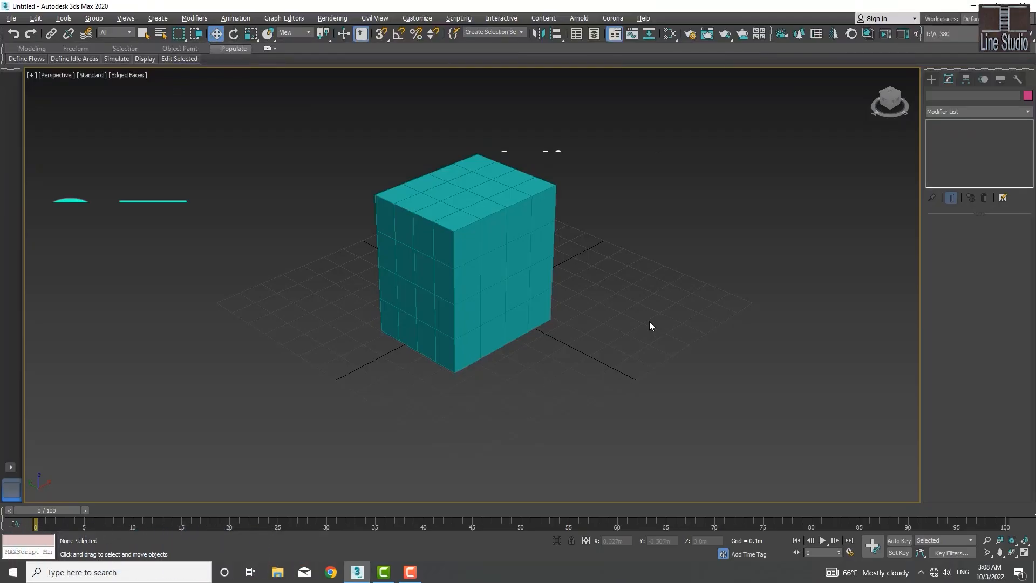
pyautogui.click(516, 276)
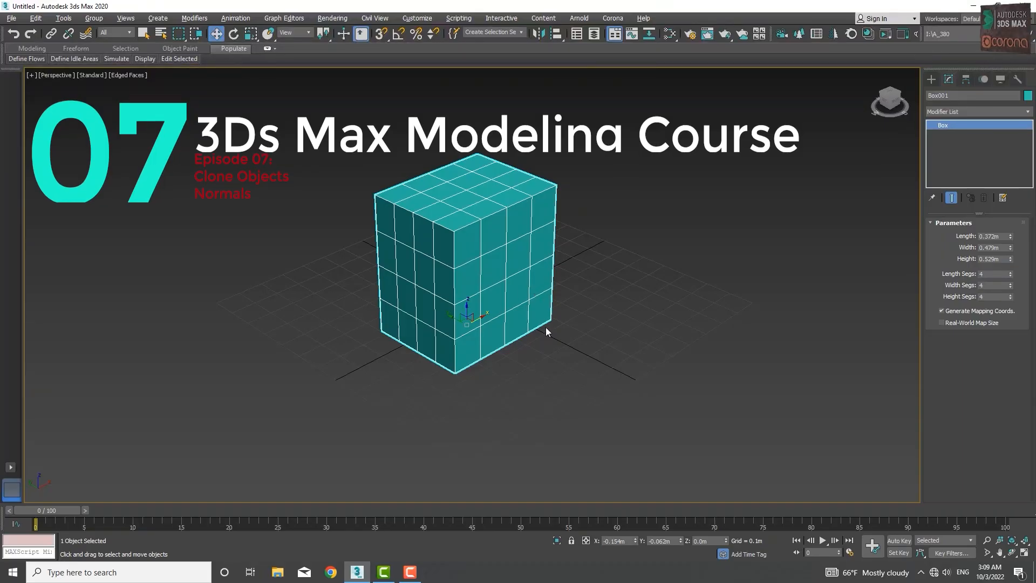
pyautogui.moveTo(523, 358); pyautogui.dragTo(511, 296, button='middle')
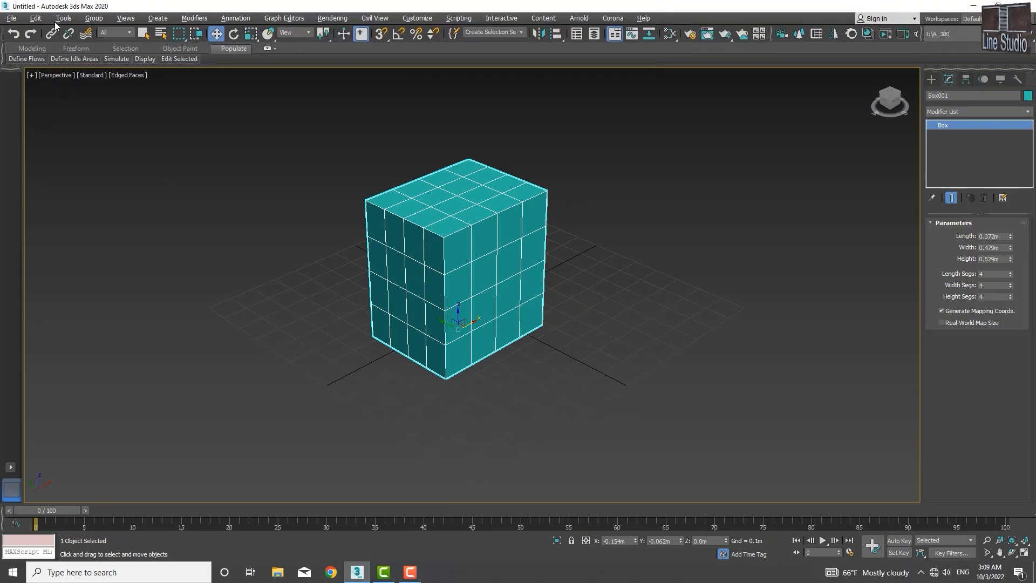
pyautogui.click(36, 19)
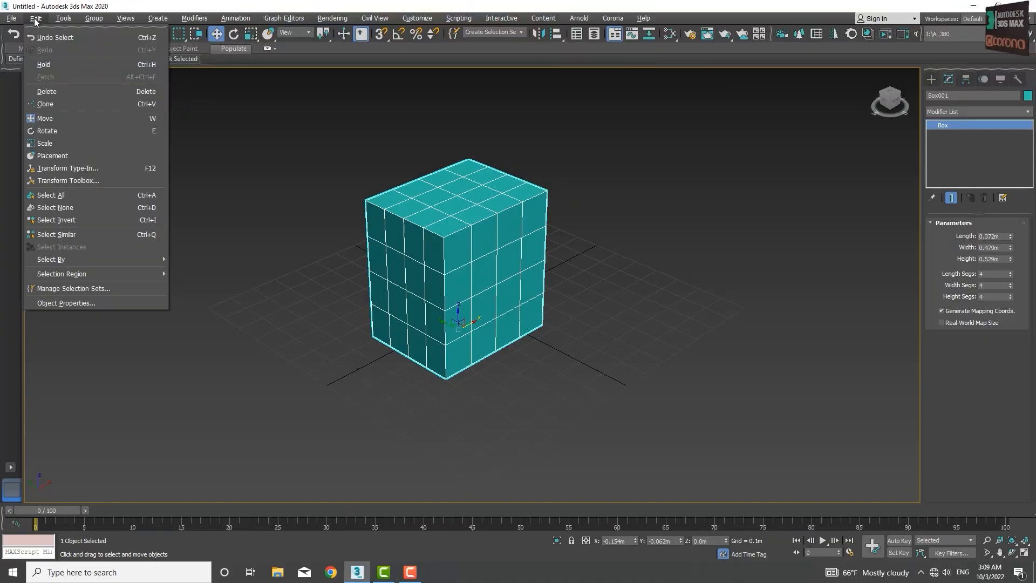
pyautogui.click(40, 105)
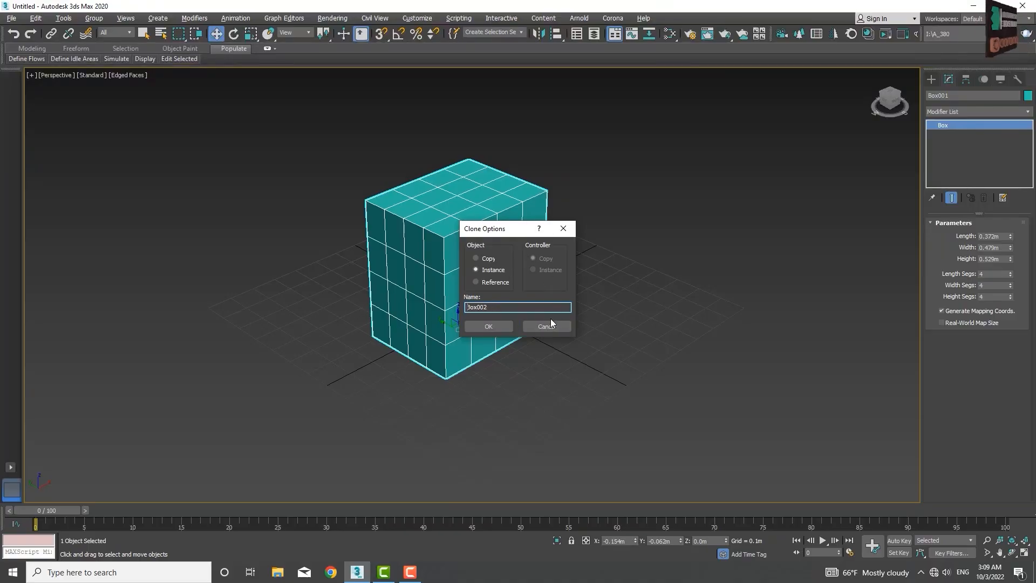
pyautogui.click(563, 228)
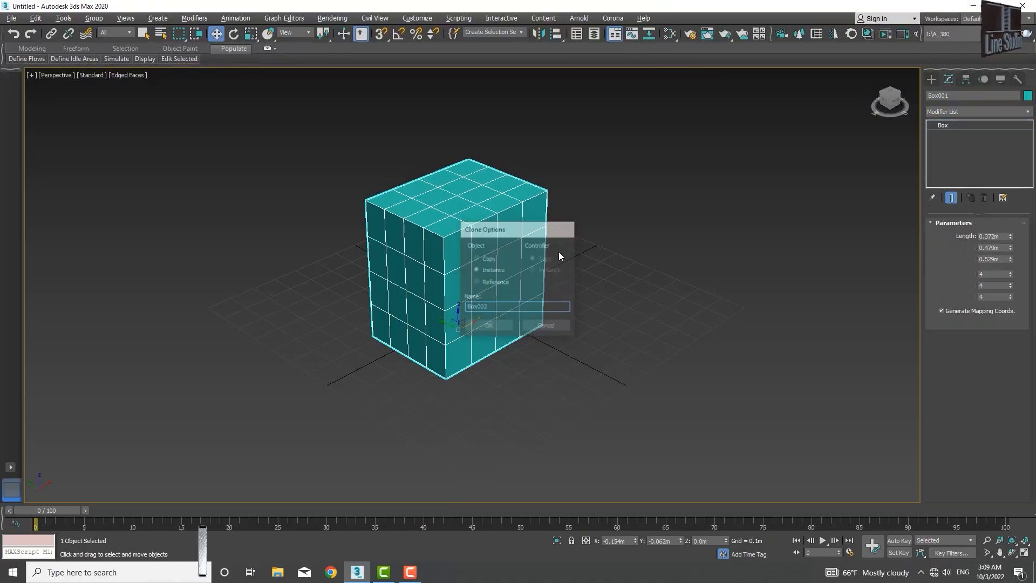
pyautogui.click(36, 18)
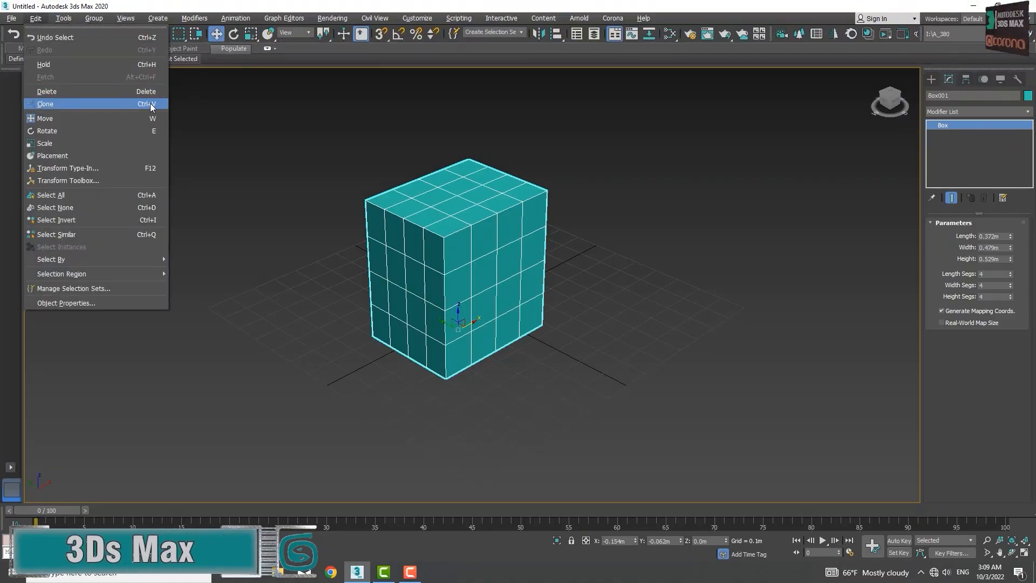
pyautogui.click(634, 329)
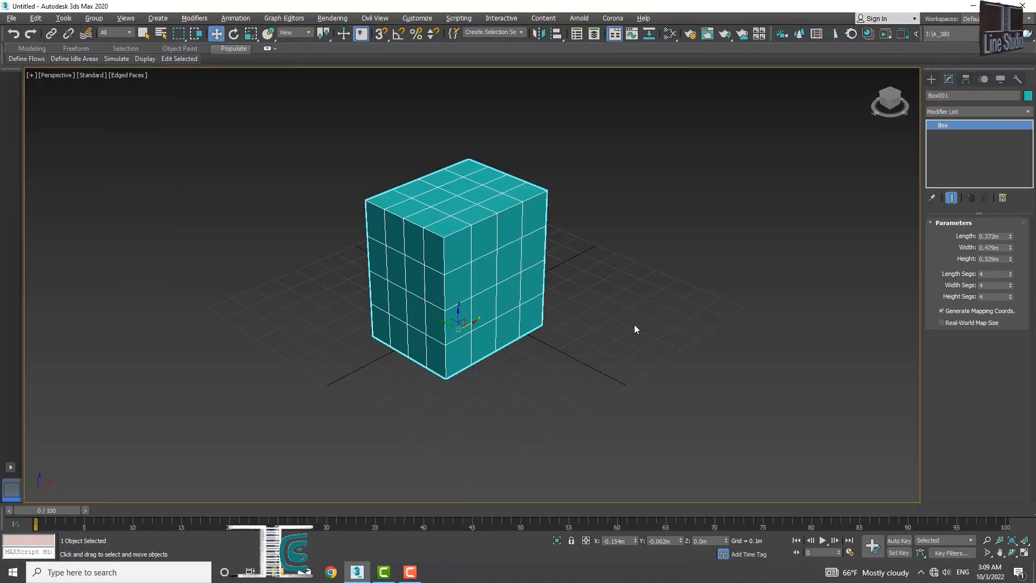
# Step: Clone the box in place as a Copy and move the copy aside along X, undoing both
pyautogui.hotkey('ctrl', 'v')
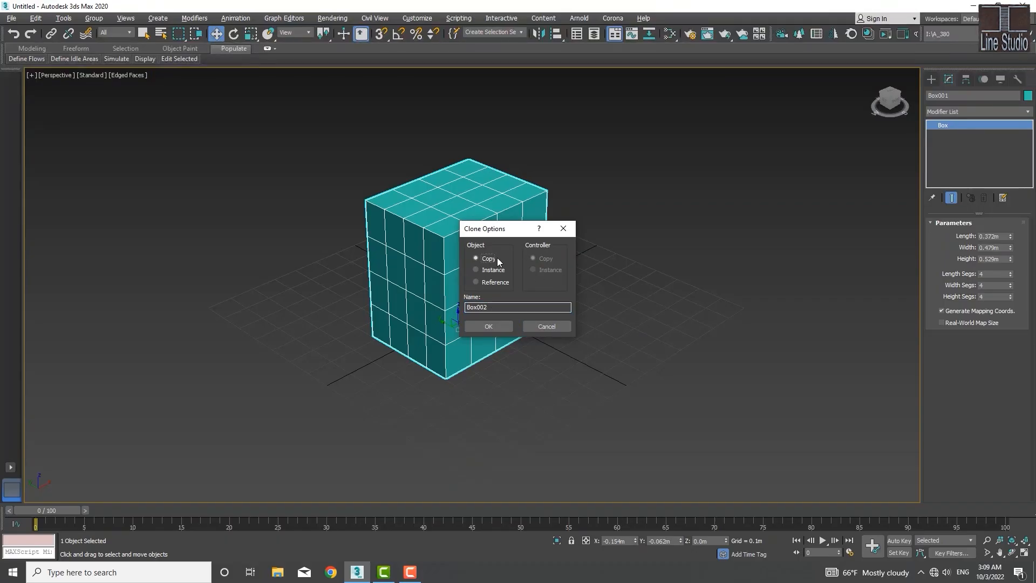
pyautogui.click(489, 326)
pyautogui.moveTo(493, 304)
pyautogui.mouseDown()
pyautogui.moveTo(670, 222)
pyautogui.moveTo(673, 242)
pyautogui.mouseUp()
pyautogui.hotkey('ctrl', 'z')
pyautogui.hotkey('ctrl', 'z')
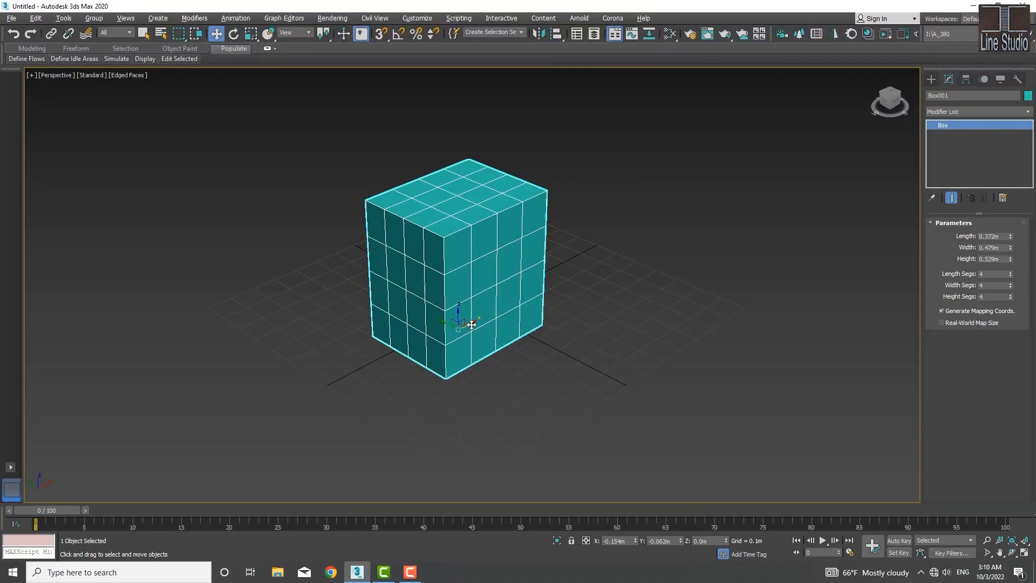
# Step: Copy the box about 0.9 m along X, and clone that copy rotated about -53 degrees around Z
pyautogui.moveTo(467, 327)
pyautogui.keyDown('shift'); pyautogui.mouseDown()
pyautogui.moveTo(681, 260)
pyautogui.moveTo(621, 277)
pyautogui.mouseUp(); pyautogui.keyUp('shift')
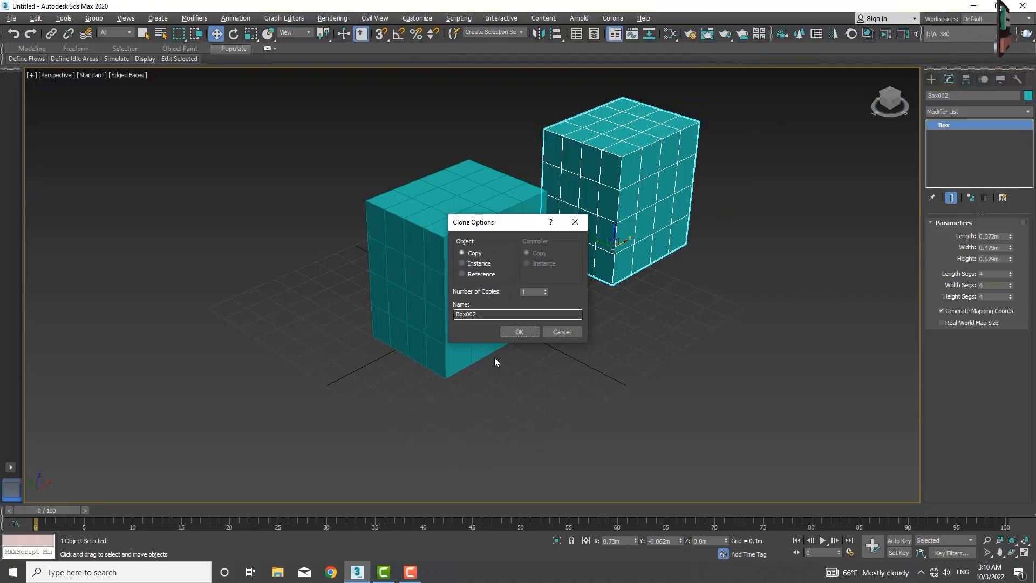
pyautogui.click(519, 331)
pyautogui.press('e')
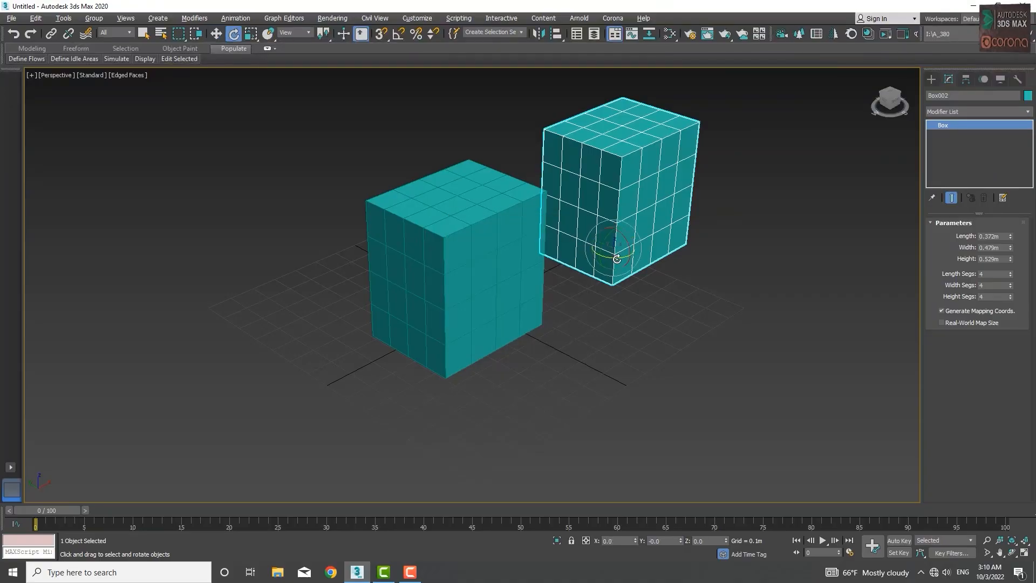
pyautogui.keyDown('shift'); pyautogui.moveTo(617, 259); pyautogui.dragTo(594, 302); pyautogui.keyUp('shift')
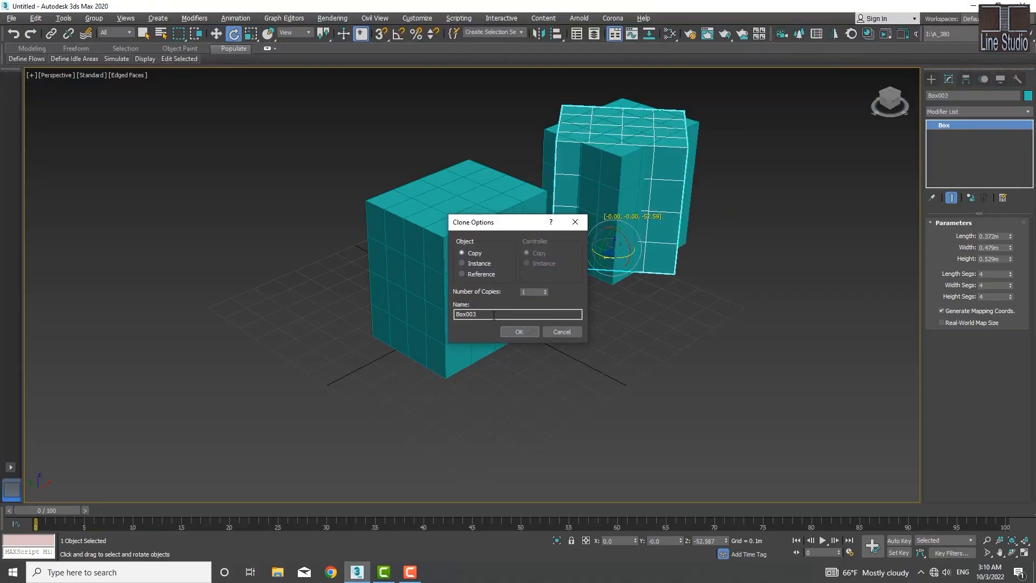
pyautogui.click(519, 331)
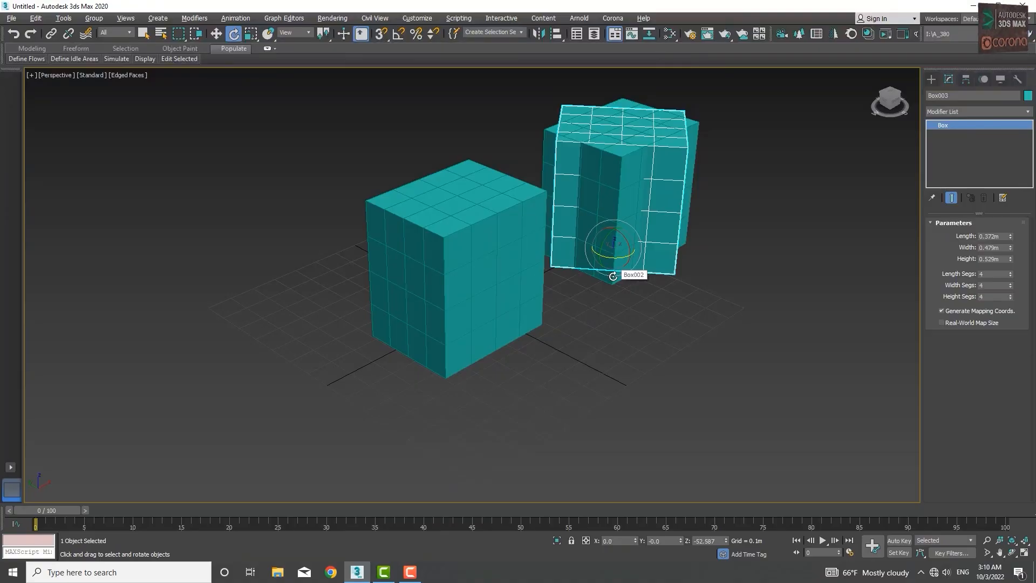
pyautogui.press('r')
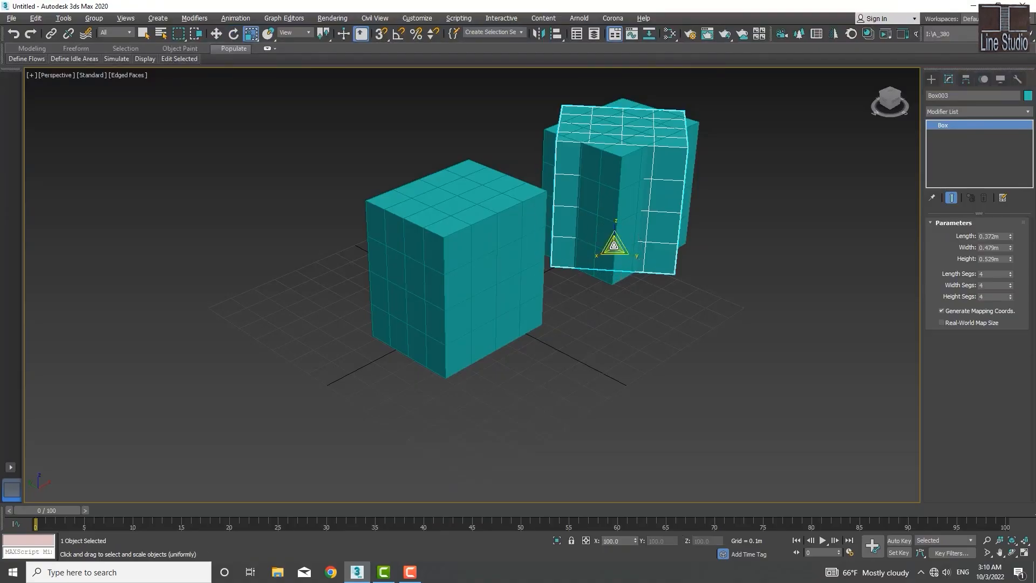
pyautogui.moveTo(614, 245)
pyautogui.keyDown('shift'); pyautogui.mouseDown()
pyautogui.moveTo(614, 168)
pyautogui.moveTo(624, 259)
pyautogui.moveTo(624, 230)
pyautogui.mouseUp(); pyautogui.keyUp('shift')
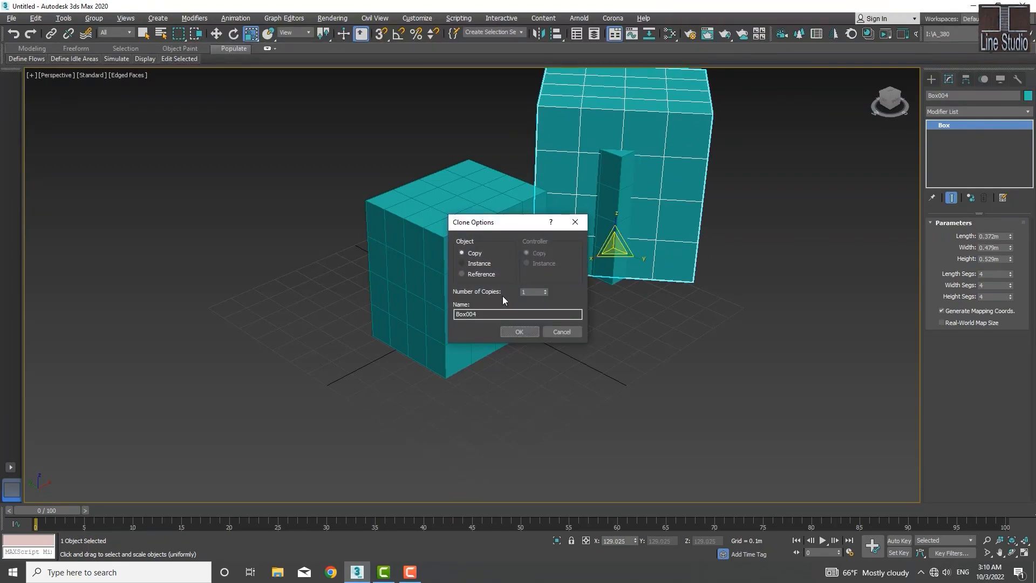
pyautogui.click(561, 331)
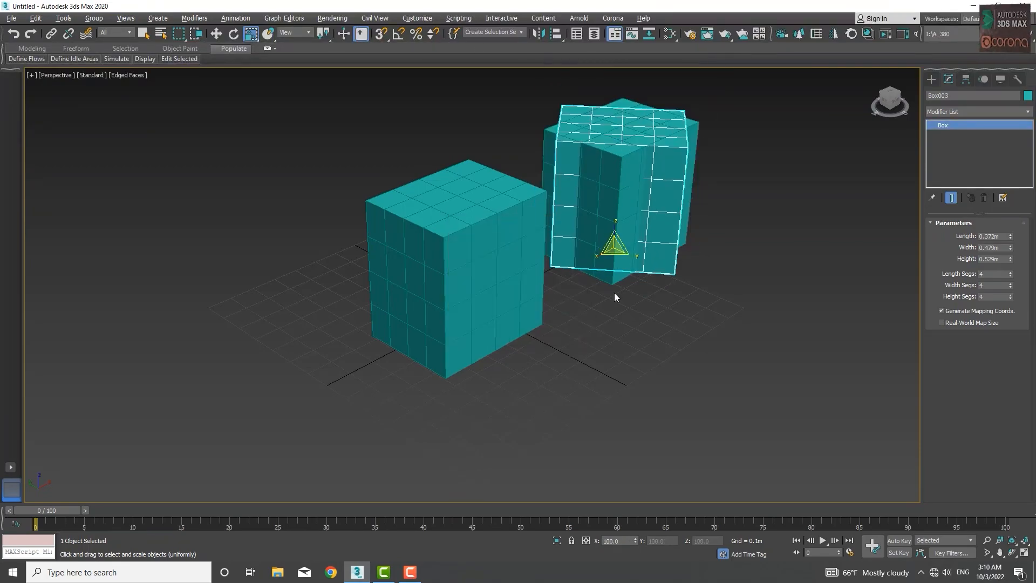
# Step: Delete the copied boxes behind the original so that only the original box is left
pyautogui.click(614, 293)
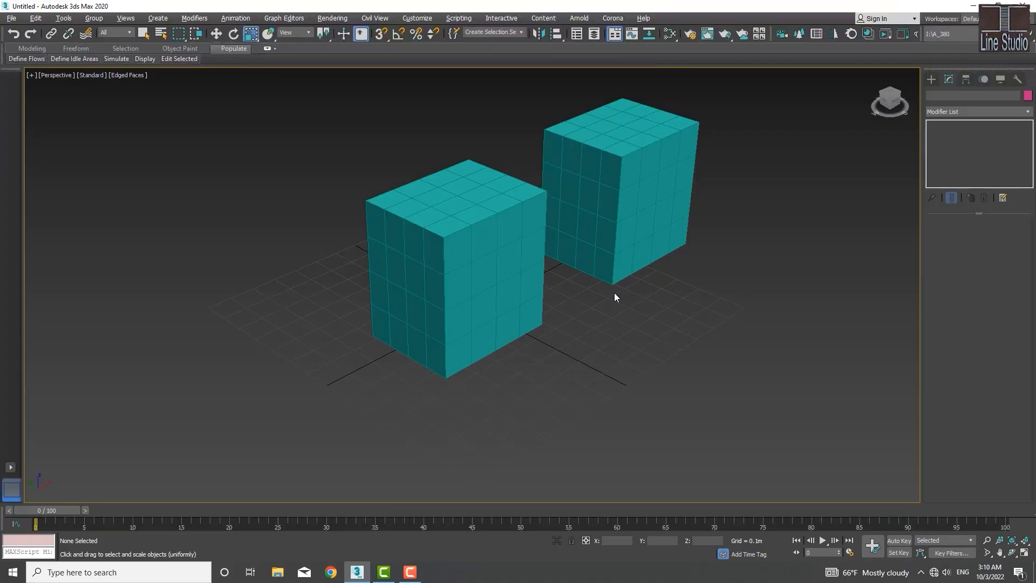
pyautogui.click(587, 261)
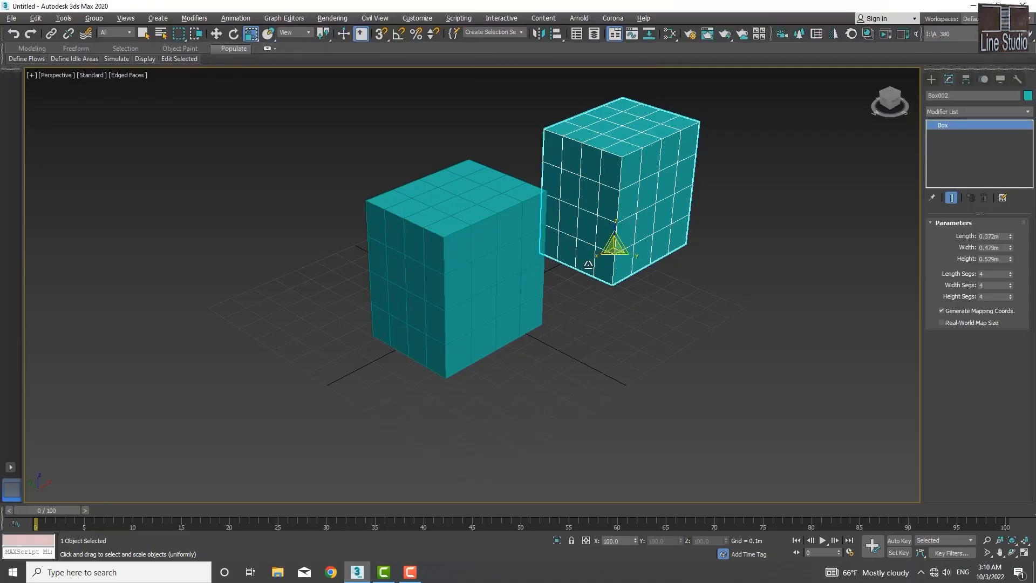
pyautogui.press('Delete')
# Step: Clone-move the original box about 0.9 m along X with the number of copies set to 1
pyautogui.click(506, 332)
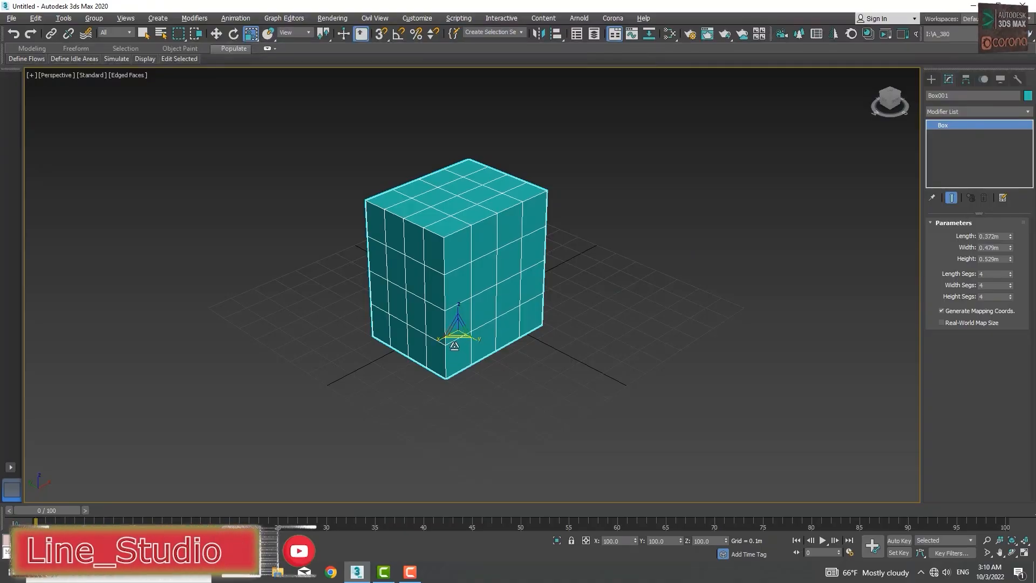
pyautogui.press('w')
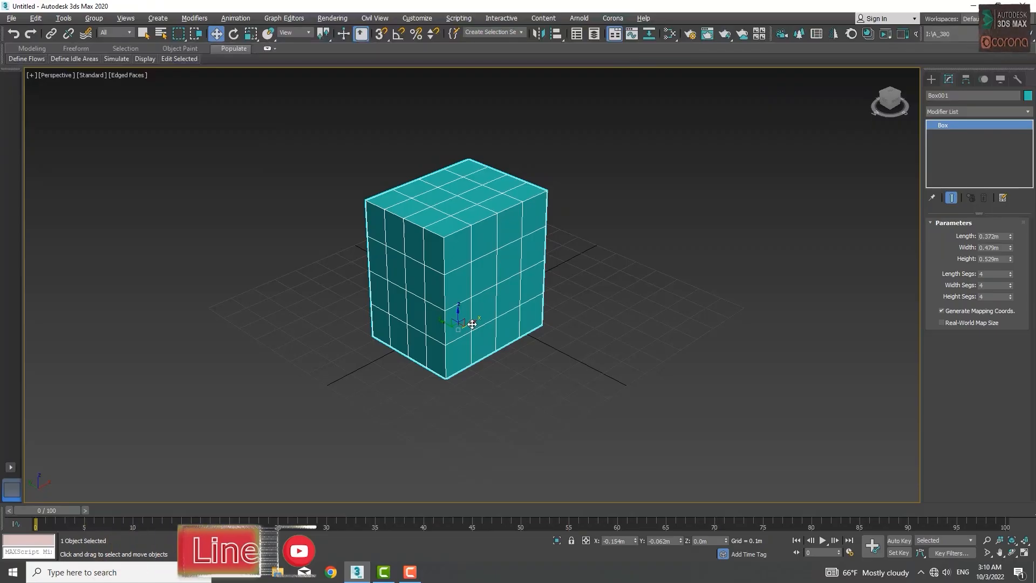
pyautogui.moveTo(469, 323)
pyautogui.keyDown('shift'); pyautogui.mouseDown()
pyautogui.moveTo(647, 240)
pyautogui.moveTo(637, 268)
pyautogui.moveTo(621, 276)
pyautogui.mouseUp(); pyautogui.keyUp('shift')
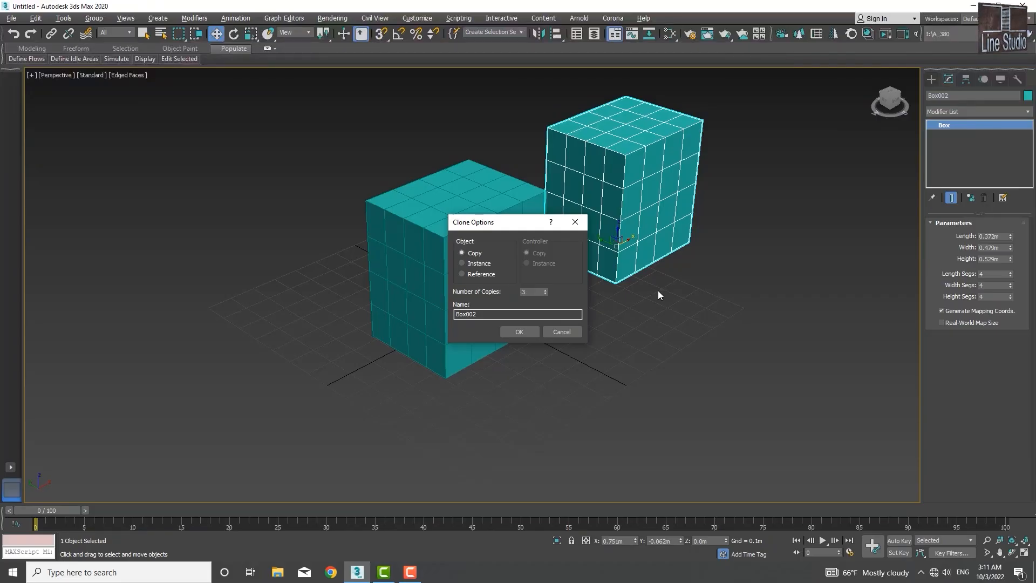
pyautogui.click(546, 293)
pyautogui.click(545, 293)
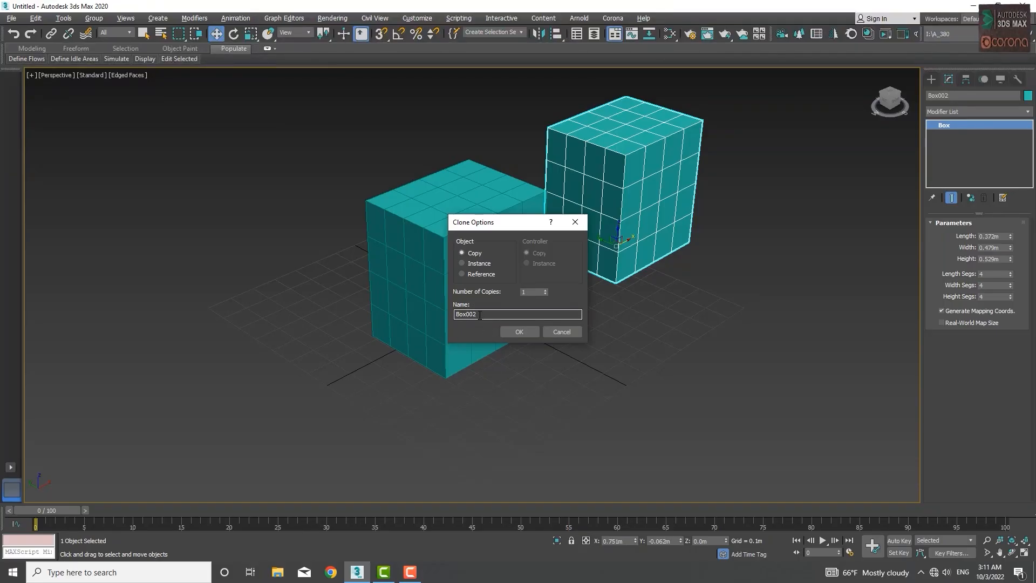
# Step: Name the clone Box_Copy_02 in the clone options
pyautogui.doubleClick(480, 315)
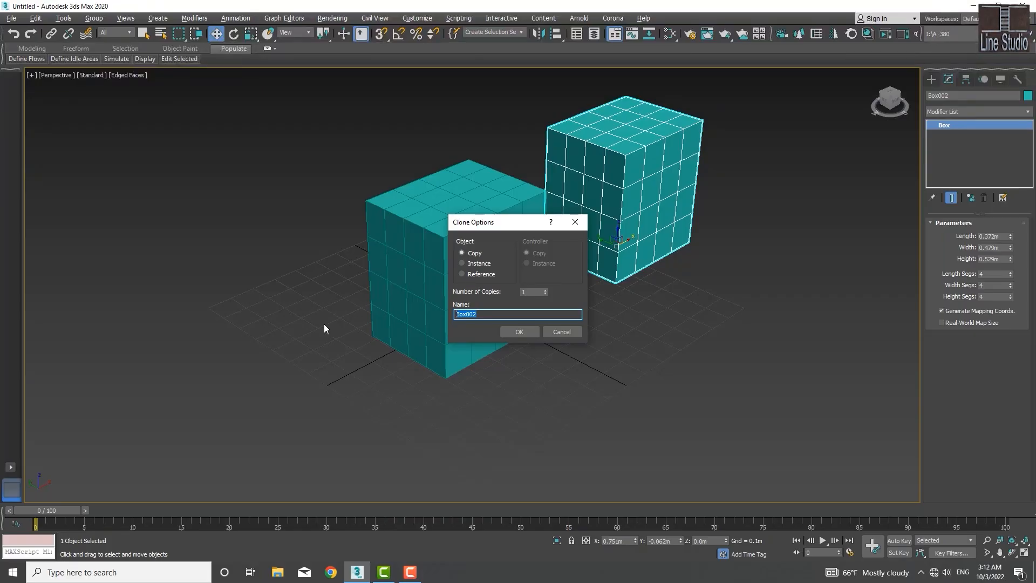
pyautogui.write('Bo')
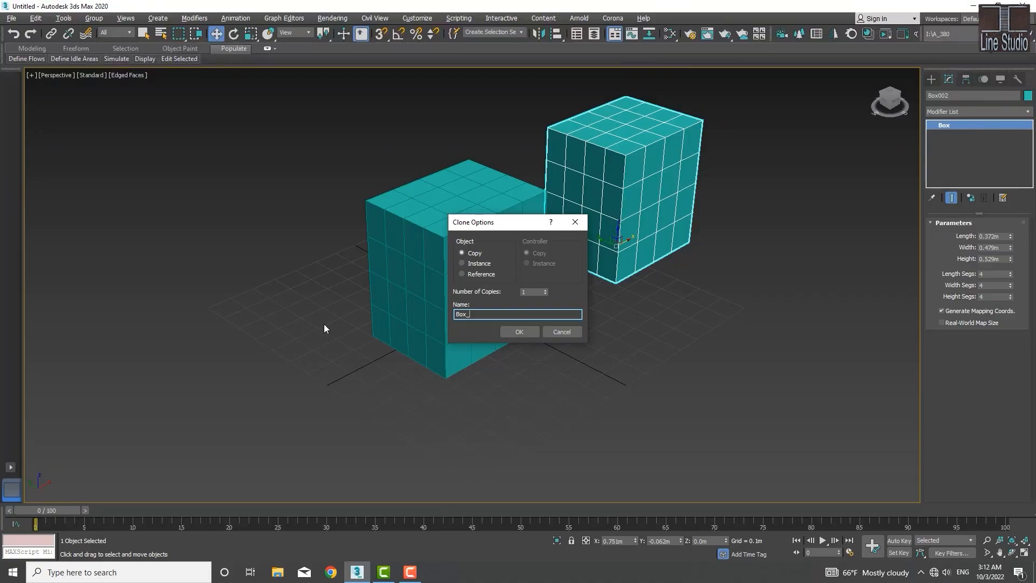
pyautogui.write('Copy_02')
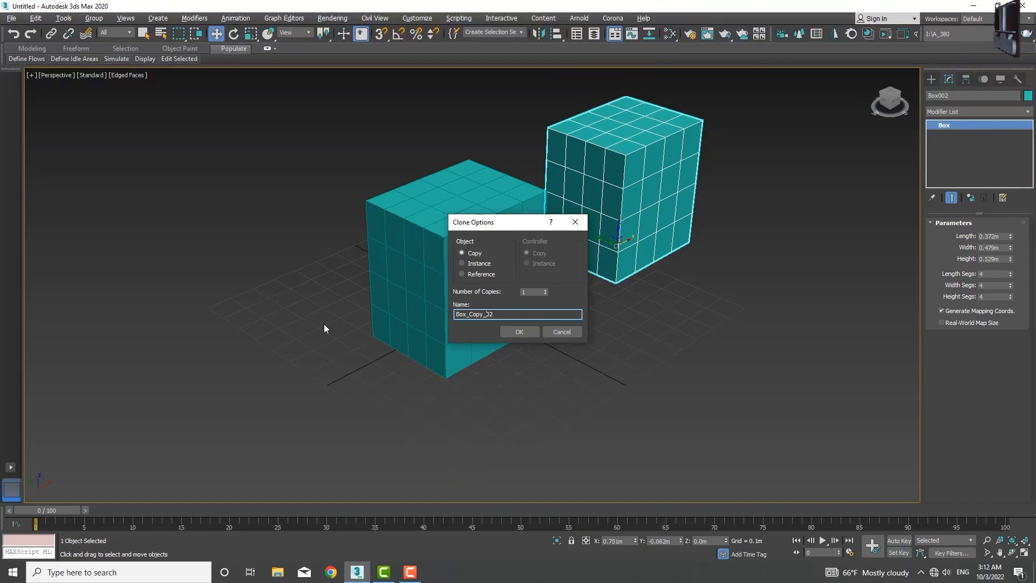
# Step: Replace the clone's name with Jabe_02 and create it as an Instance of the original box
pyautogui.press('BackSpace')
pyautogui.press('BackSpace')
pyautogui.press('BackSpace')
pyautogui.press('BackSpace')
pyautogui.press('BackSpace')
pyautogui.press('BackSpace')
pyautogui.press('BackSpace')
pyautogui.press('BackSpace')
pyautogui.press('BackSpace')
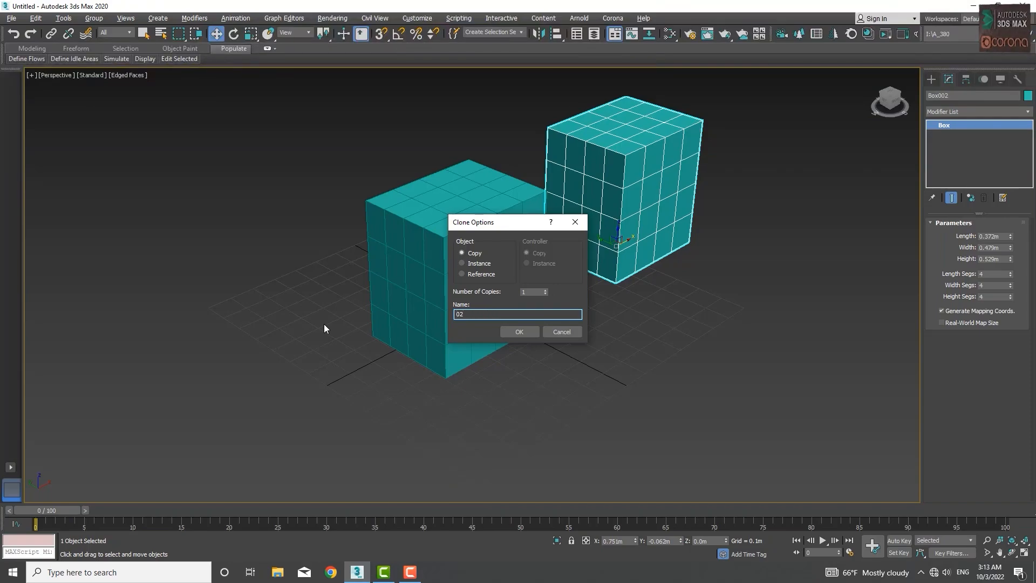
pyautogui.write('Jabe_')
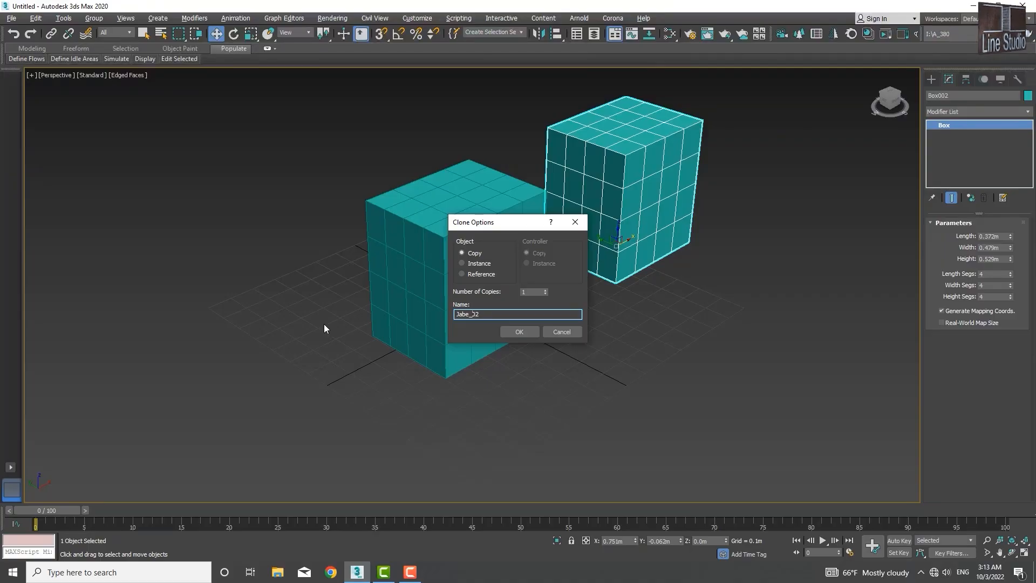
pyautogui.click(463, 264)
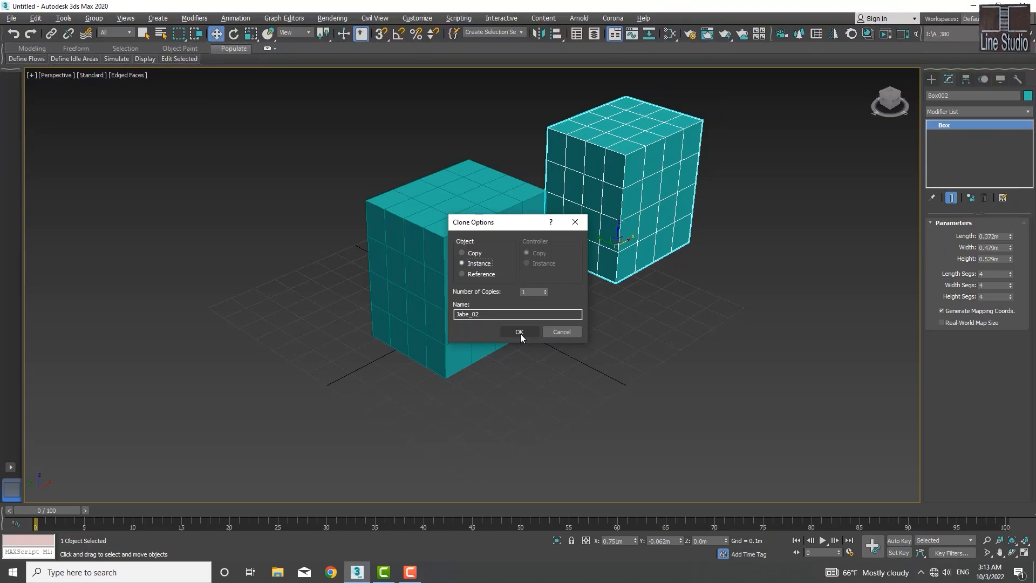
pyautogui.click(519, 332)
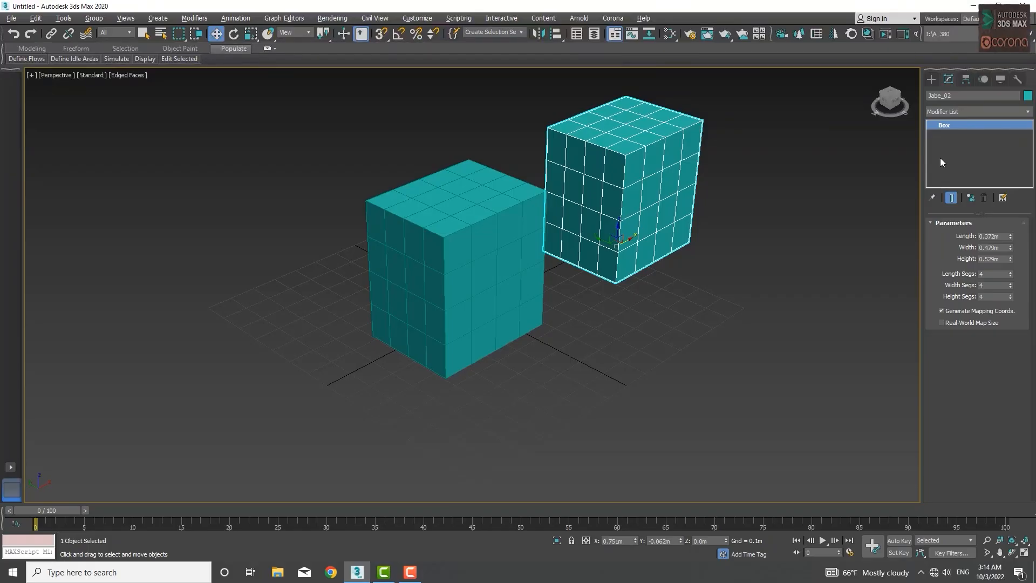
# Step: Add a Bend modifier to the instanced box Jabe_02 and select the original box to check its modifier stack
pyautogui.click(507, 286)
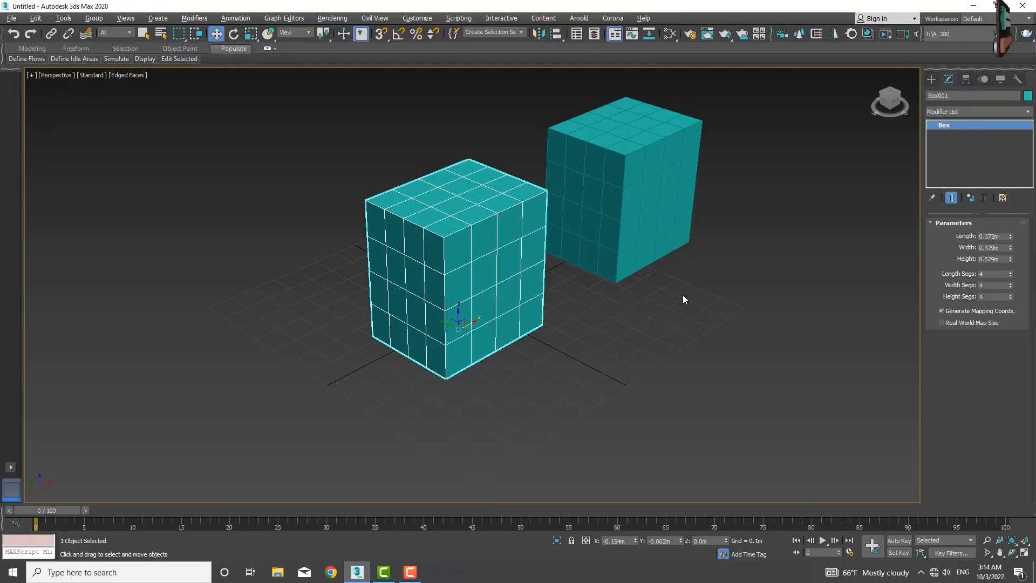
pyautogui.click(663, 211)
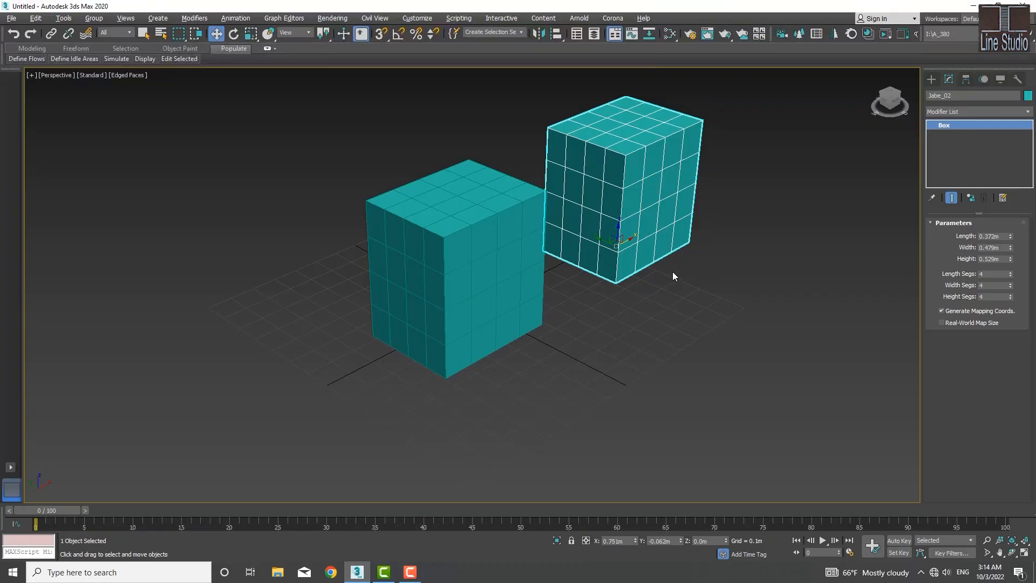
pyautogui.click(1026, 111)
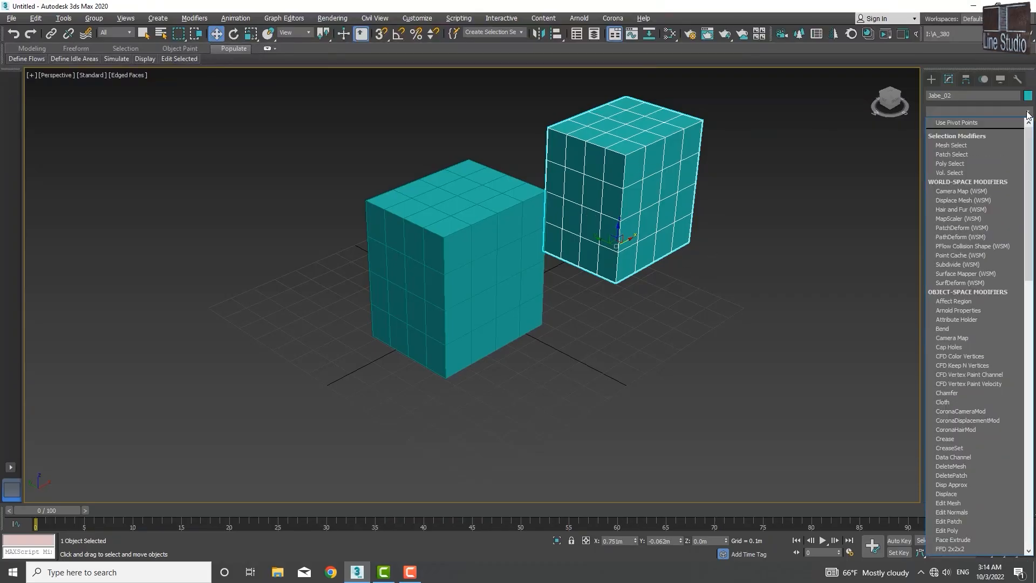
pyautogui.press('b')
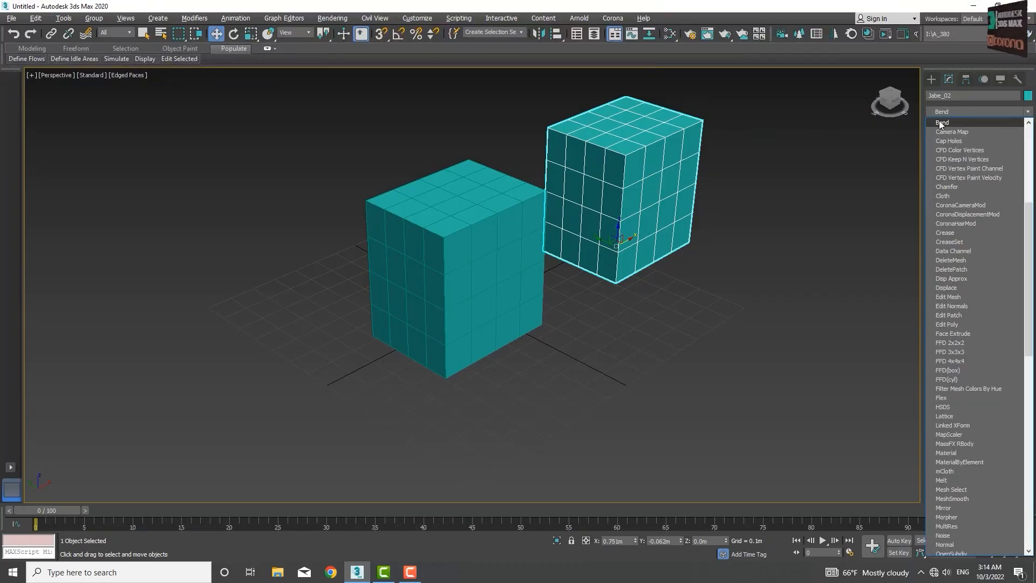
pyautogui.press('Return')
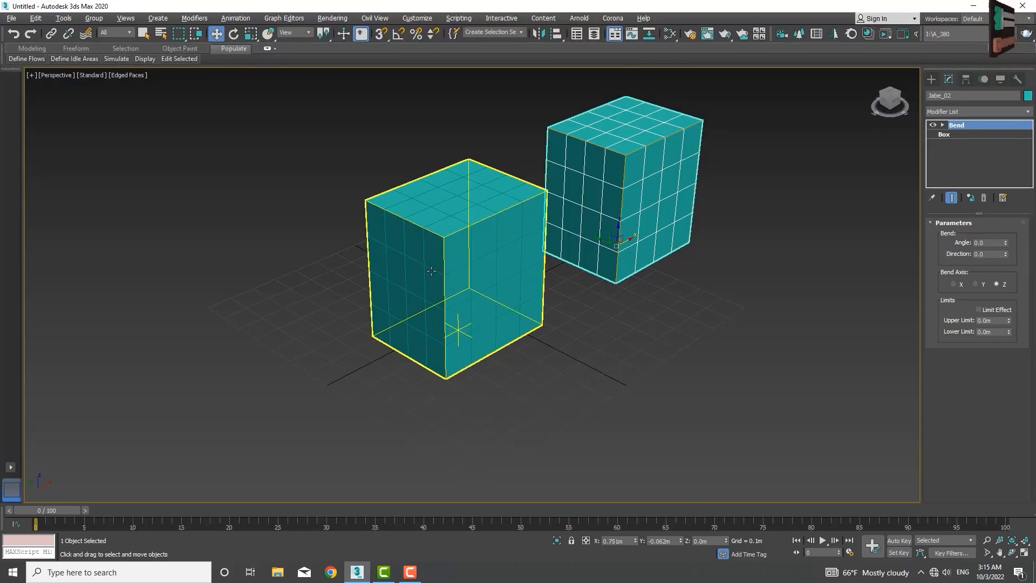
pyautogui.click(498, 291)
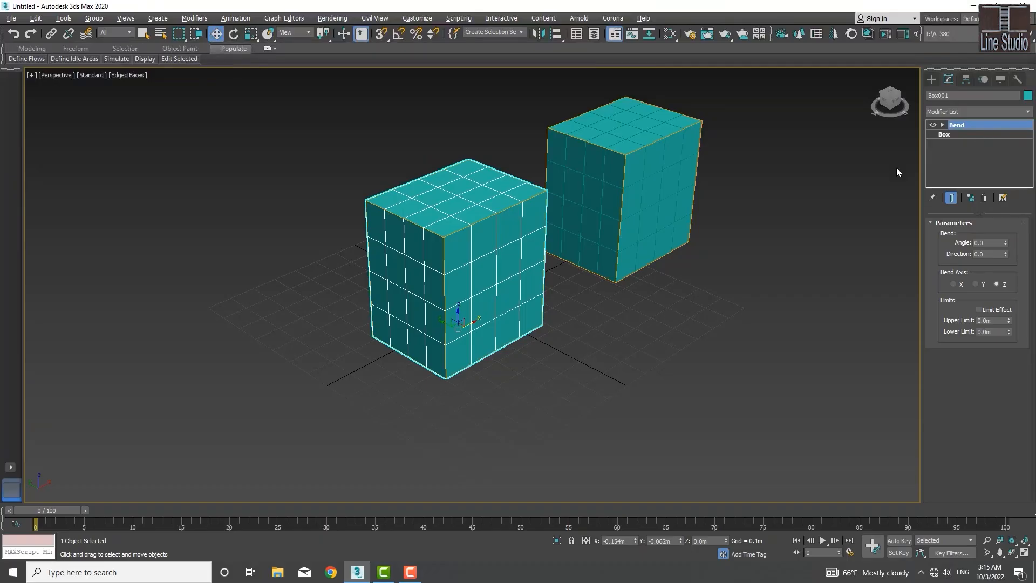
# Step: Set the Bend angle to 29.5 on the instance Jabe_02, and then to 41.5 on the original box
pyautogui.click(652, 184)
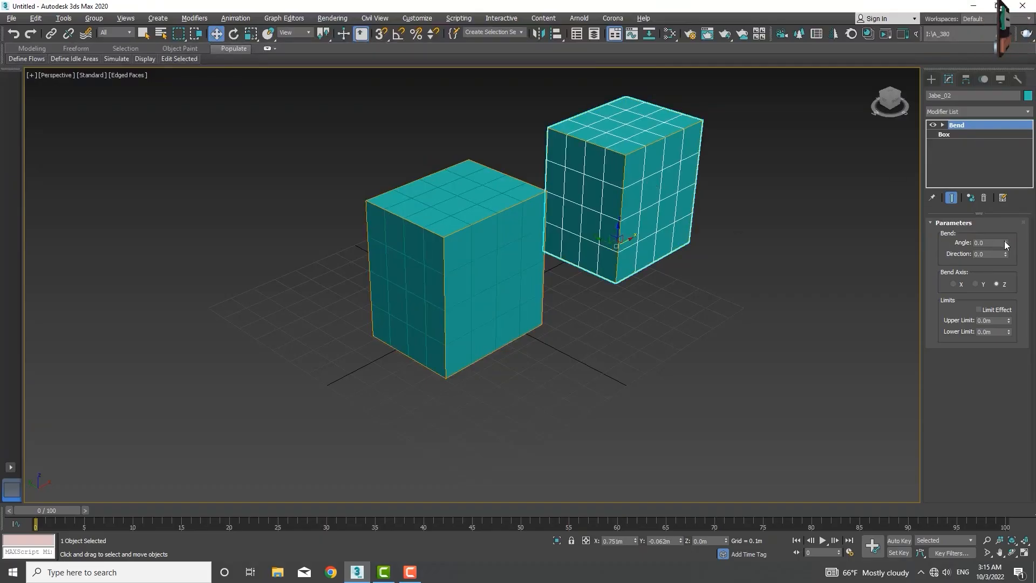
pyautogui.moveTo(1005, 242); pyautogui.dragTo(1005, 203)
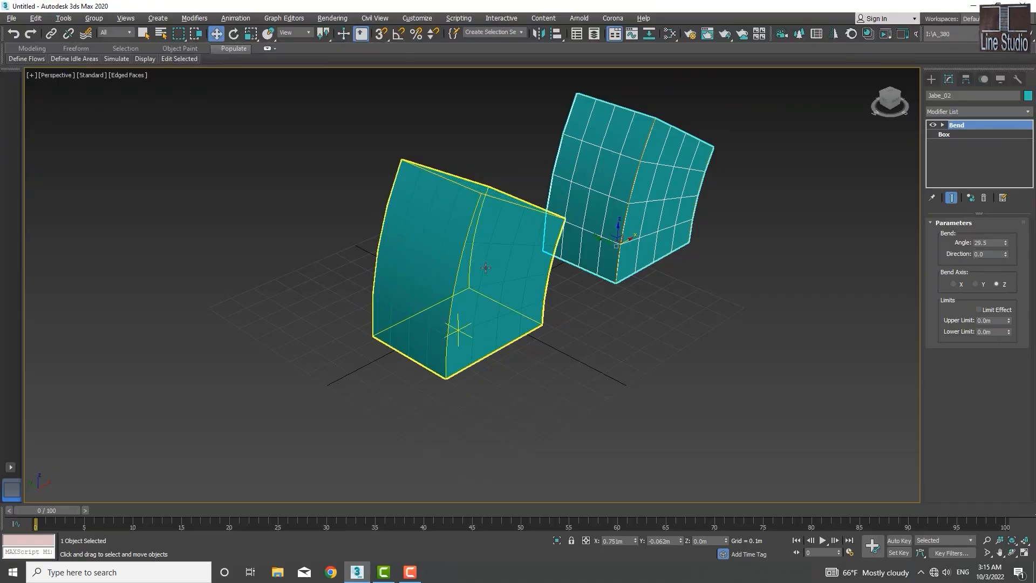
pyautogui.click(435, 264)
pyautogui.moveTo(1004, 244); pyautogui.dragTo(1005, 220)
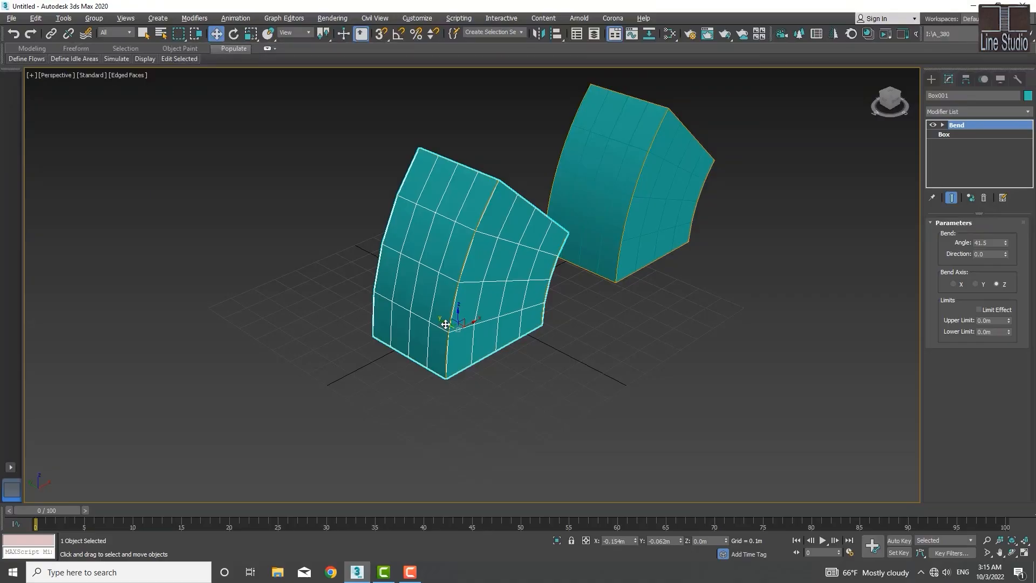
# Step: Clone the original box about 0.74 m along negative Y as a Reference and set the original's Bend angle to 53.5
pyautogui.keyDown('shift'); pyautogui.moveTo(446, 324); pyautogui.dragTo(614, 382); pyautogui.keyUp('shift')
pyautogui.click(480, 274)
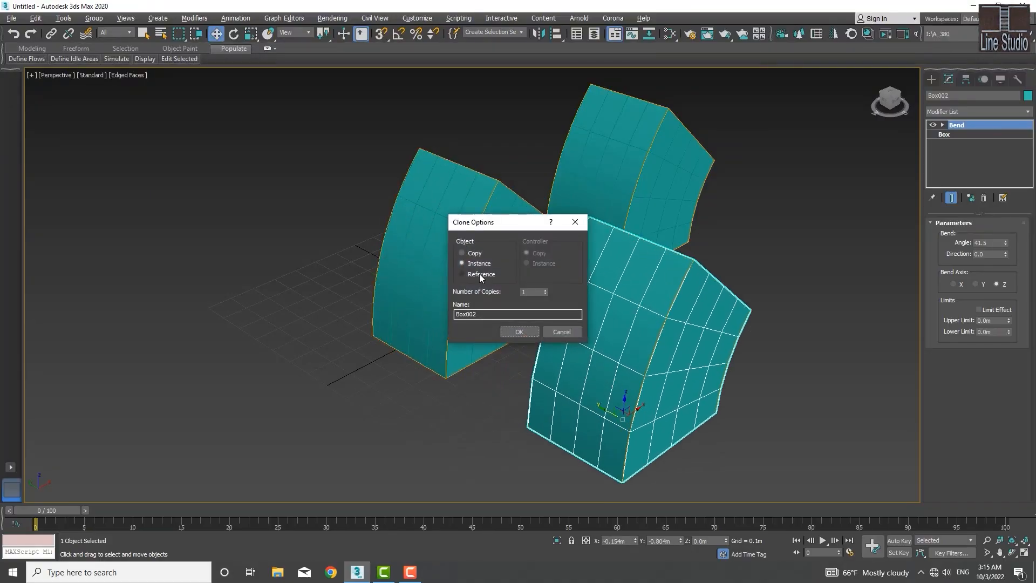
pyautogui.click(521, 332)
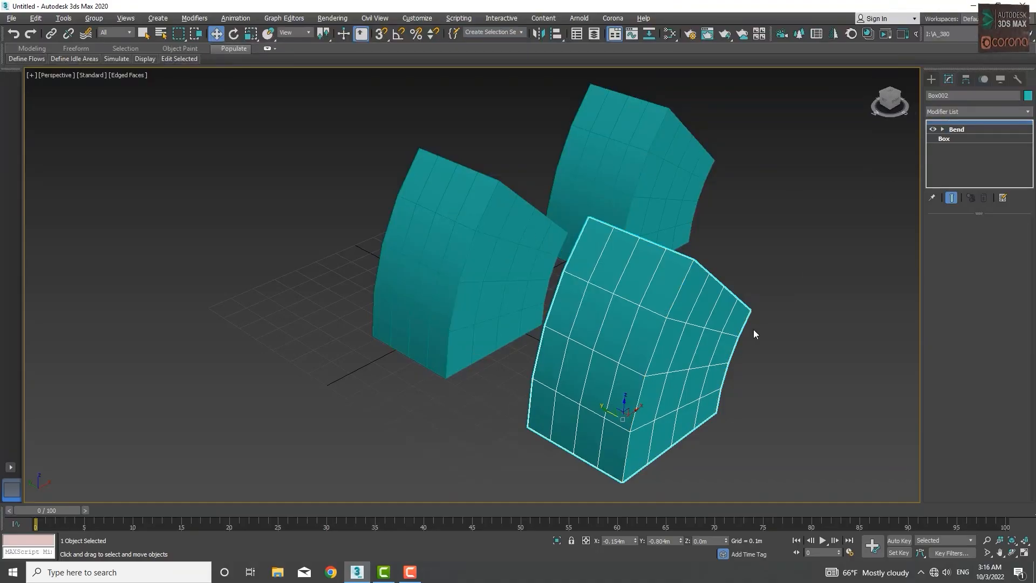
pyautogui.click(455, 297)
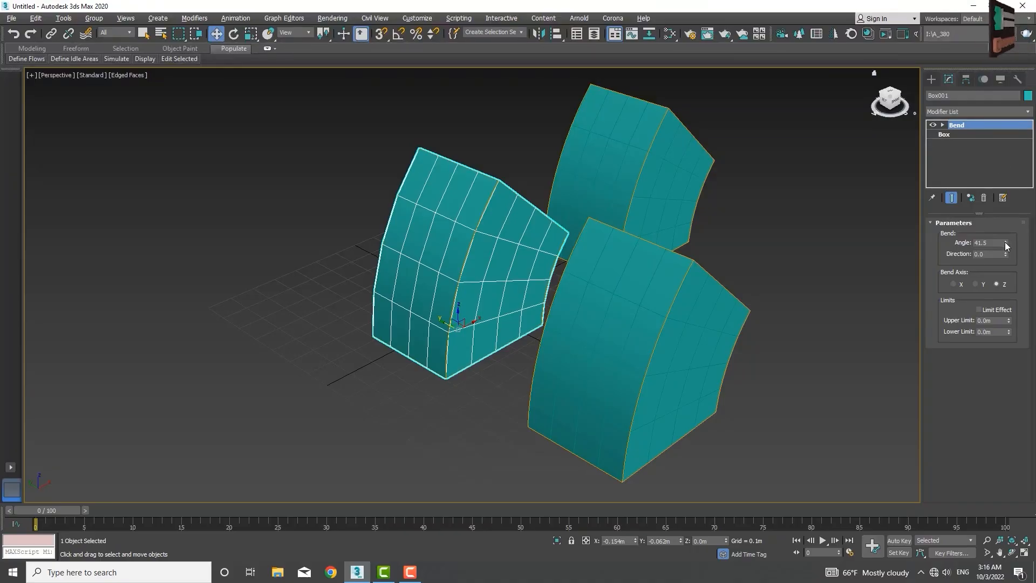
pyautogui.moveTo(1005, 241); pyautogui.dragTo(1016, 212)
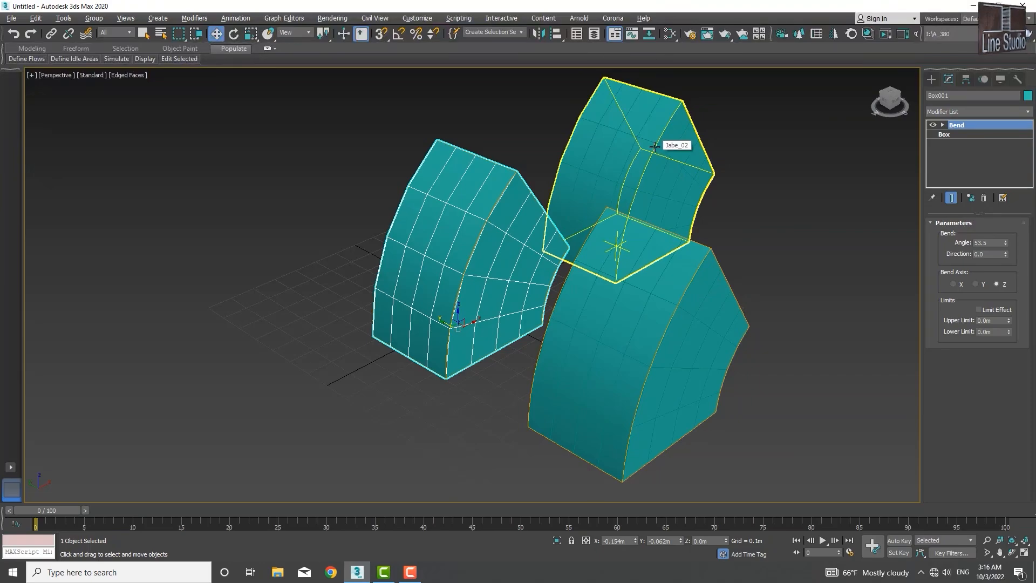
# Step: Add an FFD 2x2x2 modifier to the Reference clone, above its shared Bend
pyautogui.click(699, 350)
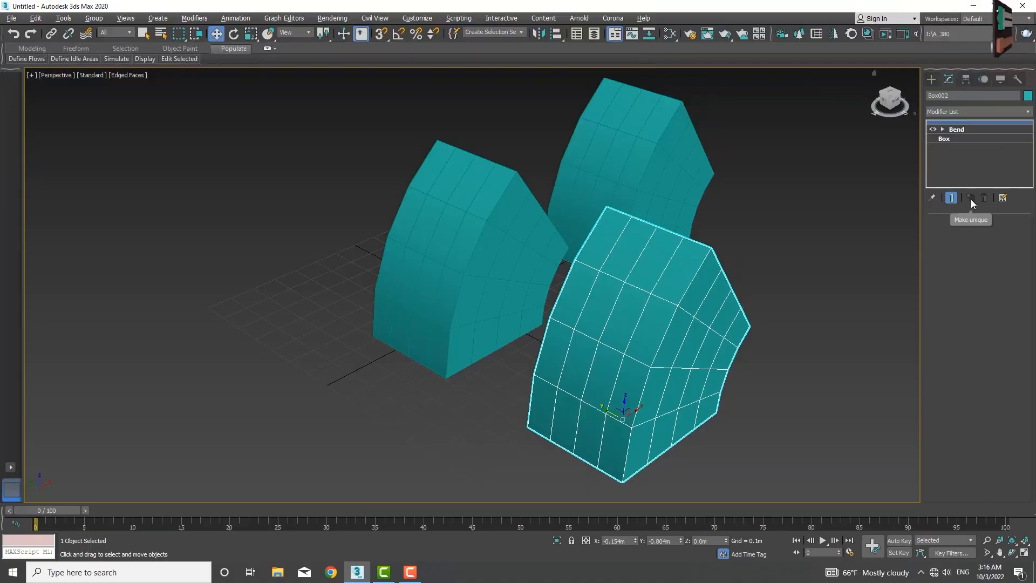
pyautogui.click(1027, 112)
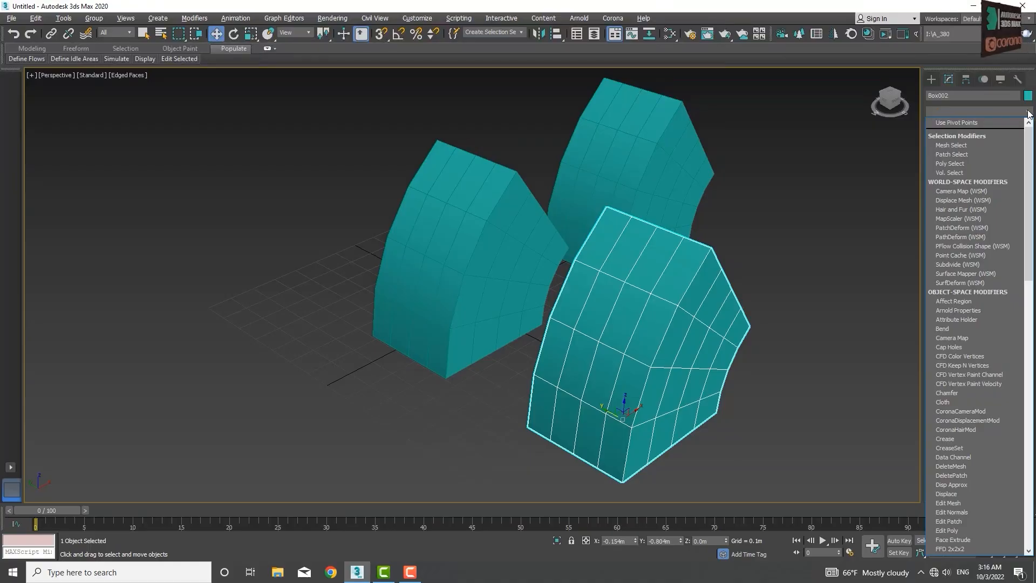
pyautogui.click(949, 548)
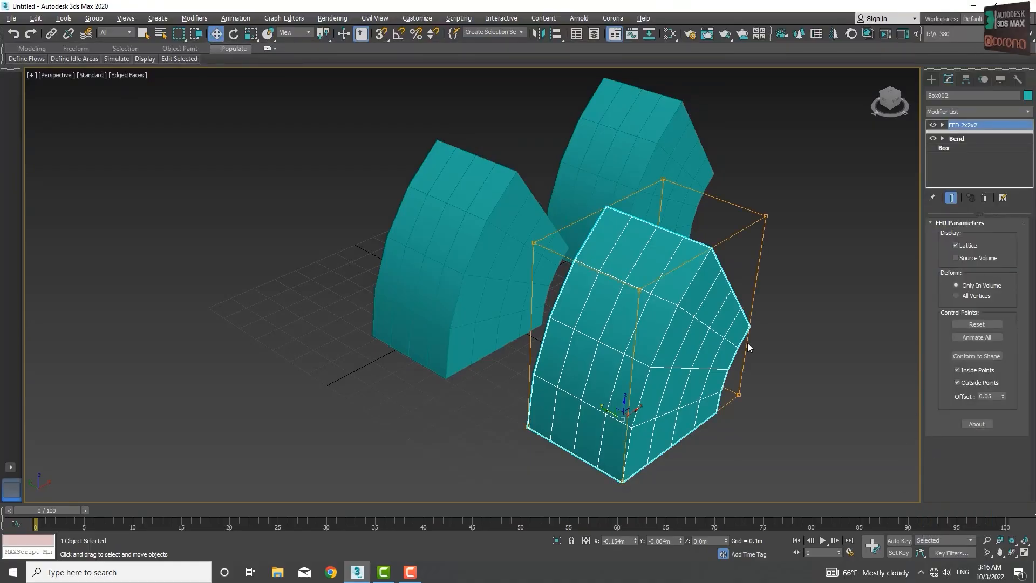
# Step: Distort the Reference clone by moving and rotating the upper control points of its FFD 2x2x2 lattice
pyautogui.press('1')
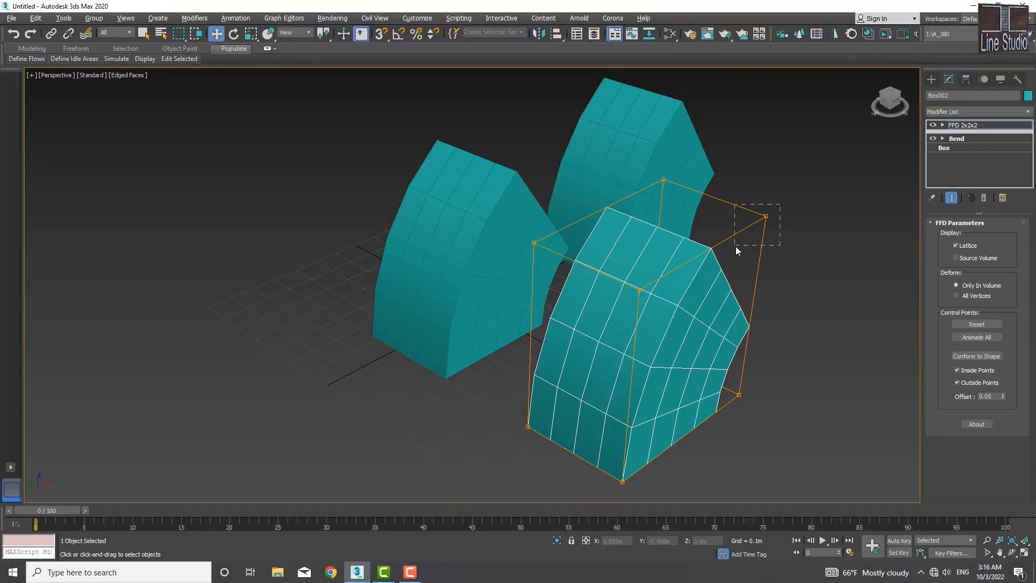
pyautogui.moveTo(736, 246); pyautogui.dragTo(736, 245)
pyautogui.moveTo(770, 196); pyautogui.dragTo(765, 293)
pyautogui.moveTo(512, 272); pyautogui.dragTo(510, 272)
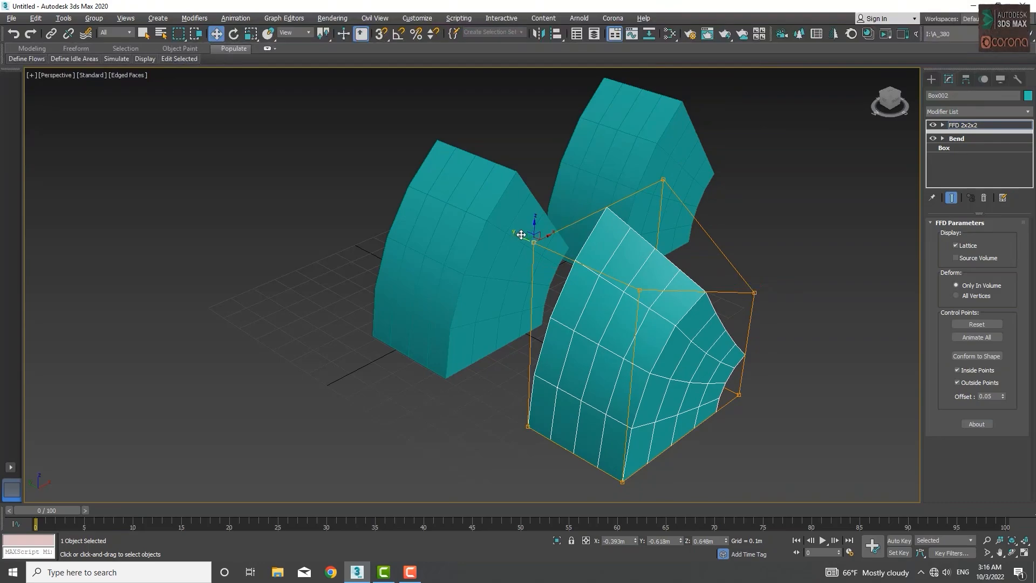
pyautogui.moveTo(523, 234); pyautogui.dragTo(538, 241)
pyautogui.moveTo(522, 326); pyautogui.dragTo(524, 325)
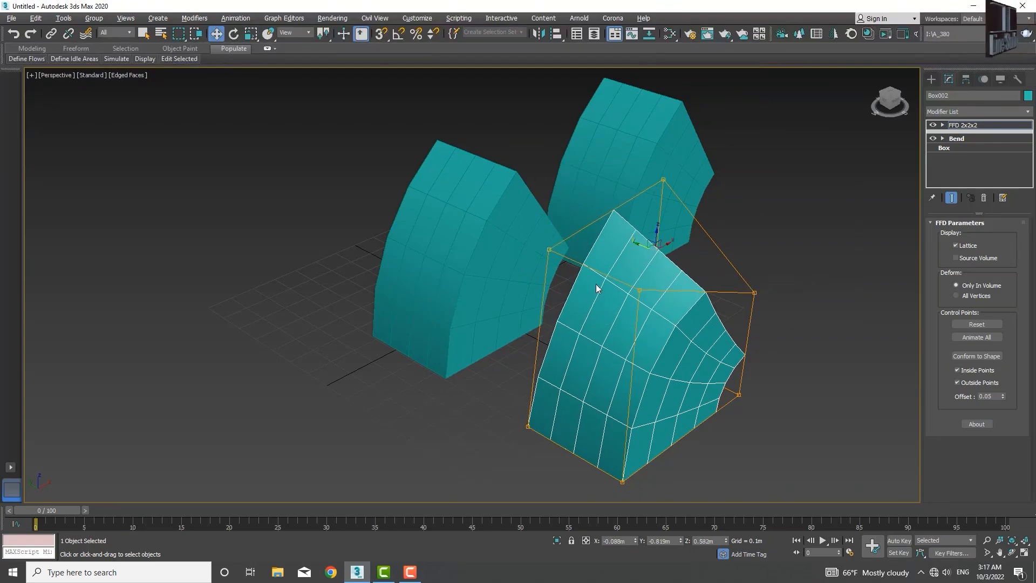
pyautogui.moveTo(653, 236); pyautogui.dragTo(835, 258)
pyautogui.press('e')
pyautogui.click(835, 259)
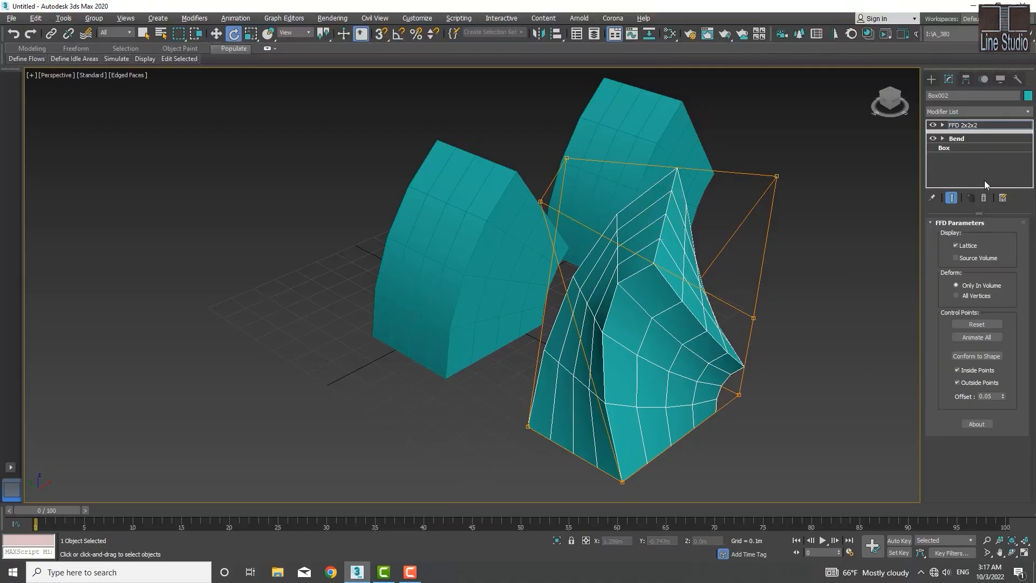
# Step: Add a Lattice modifier to the Reference clone with Struts Only from Edges and End Caps enabled
pyautogui.click(1028, 111)
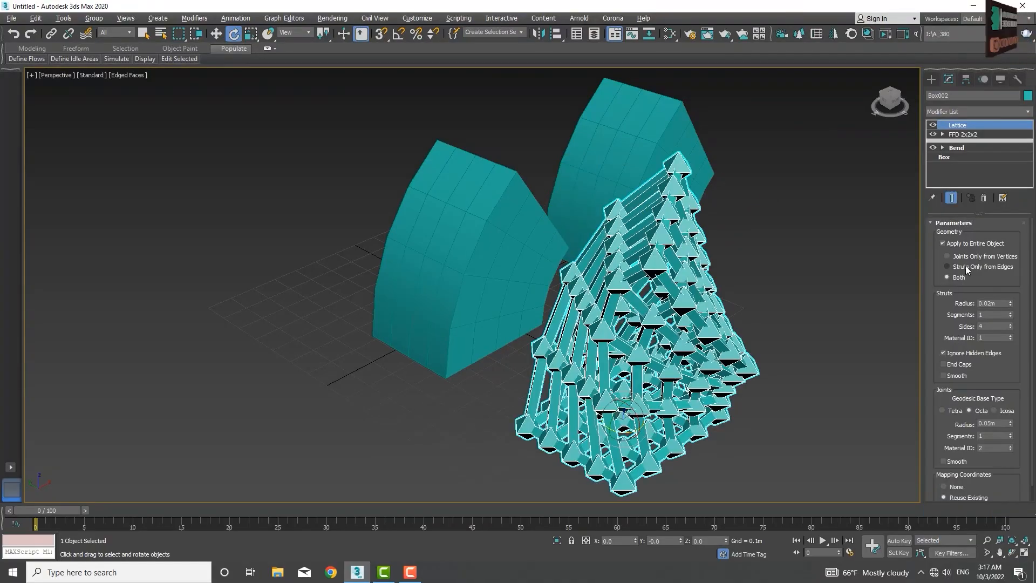
pyautogui.click(966, 265)
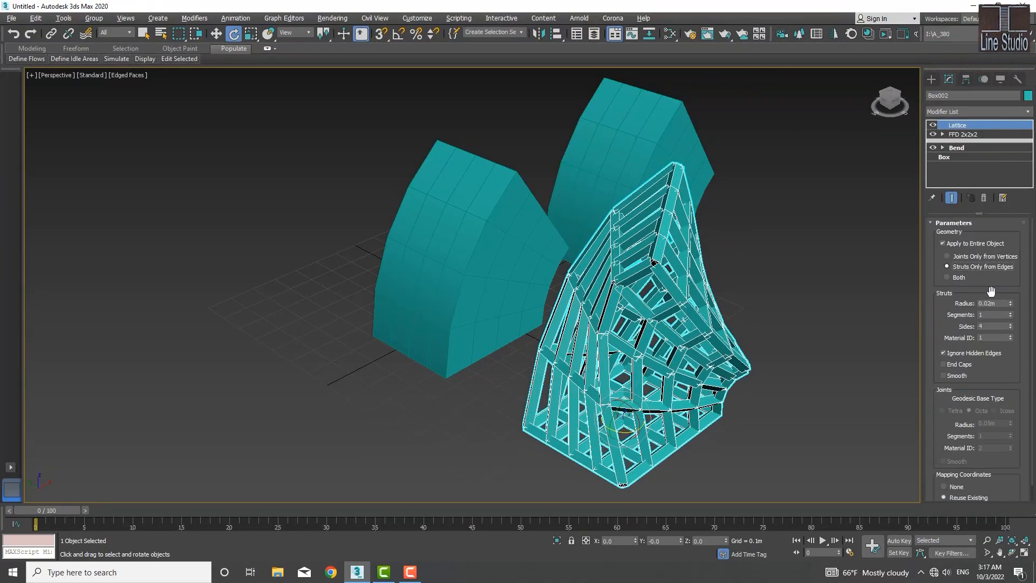
pyautogui.scroll(-4, 682, 322)
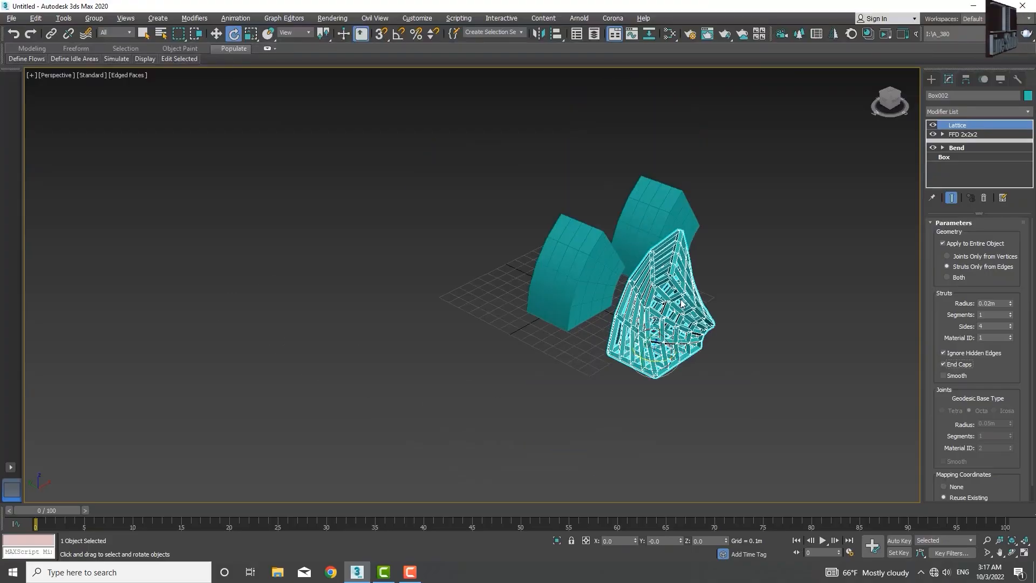
# Step: Set the original box's Bend angle to 62 to test its effect on the Instance and Reference clones
pyautogui.moveTo(681, 322)
pyautogui.keyDown('alt'); pyautogui.mouseDown(button='middle')
pyautogui.moveTo(680, 345)
pyautogui.moveTo(731, 289)
pyautogui.moveTo(791, 300)
pyautogui.moveTo(731, 326)
pyautogui.moveTo(674, 306)
pyautogui.mouseUp(button='middle'); pyautogui.keyUp('alt')
pyautogui.click(575, 264)
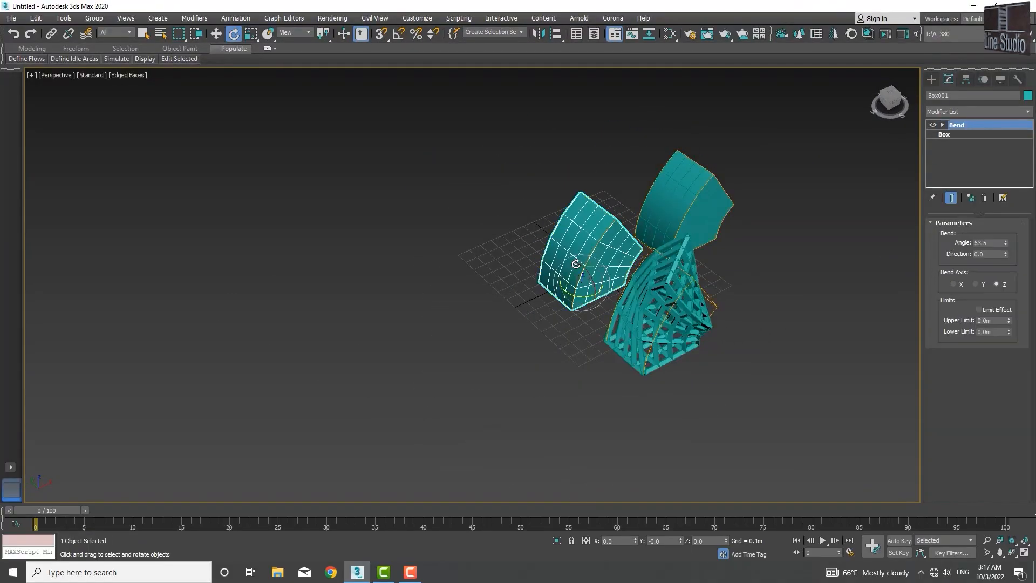
pyautogui.moveTo(1006, 243); pyautogui.dragTo(20, 233)
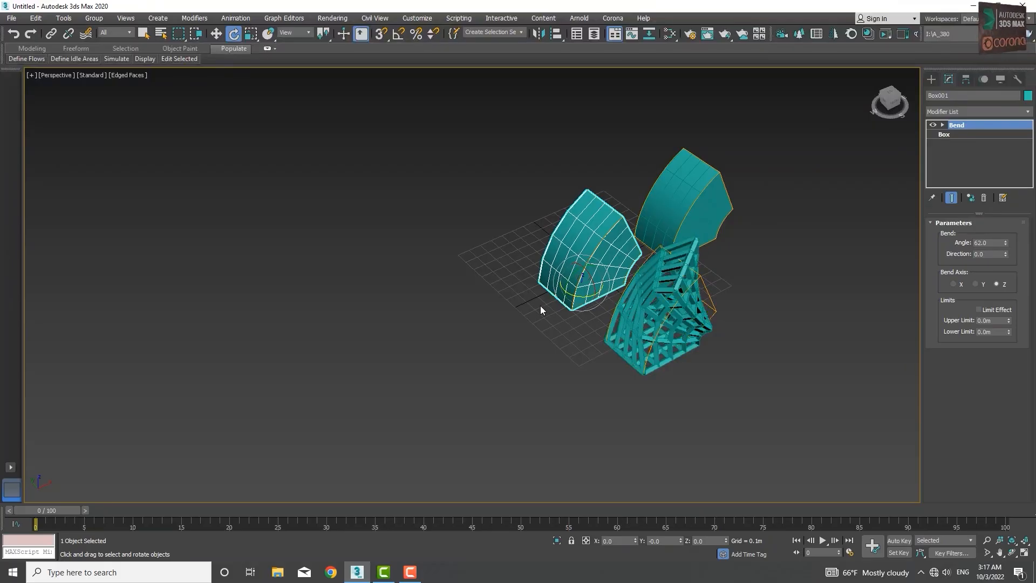
# Step: Clone the original box about 0.98 m along negative X as an independent Copy
pyautogui.press('w')
pyautogui.moveTo(585, 255)
pyautogui.keyDown('shift'); pyautogui.mouseDown()
pyautogui.moveTo(483, 308)
pyautogui.moveTo(475, 328)
pyautogui.mouseUp(); pyautogui.keyUp('shift')
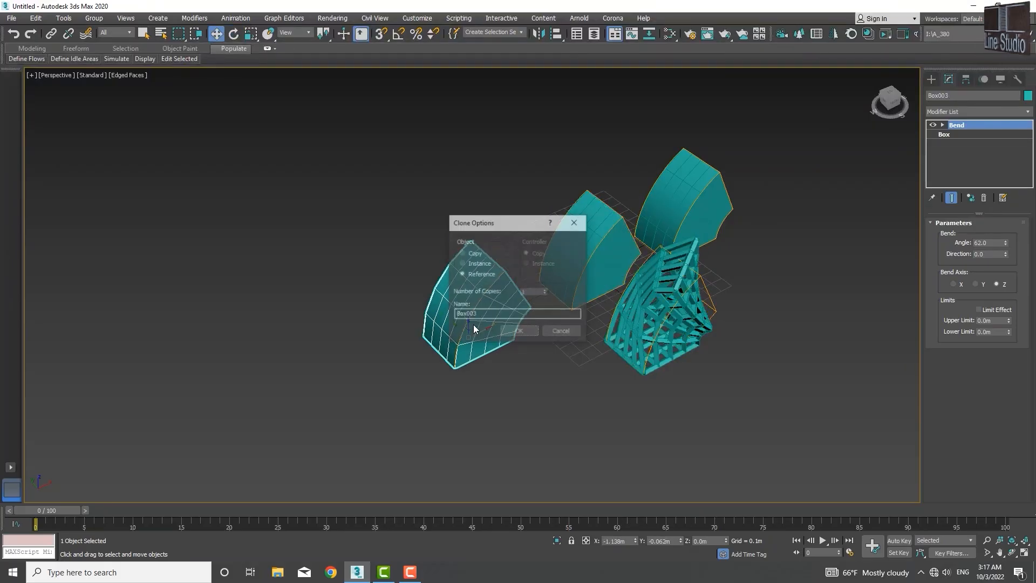
pyautogui.click(463, 253)
pyautogui.click(523, 335)
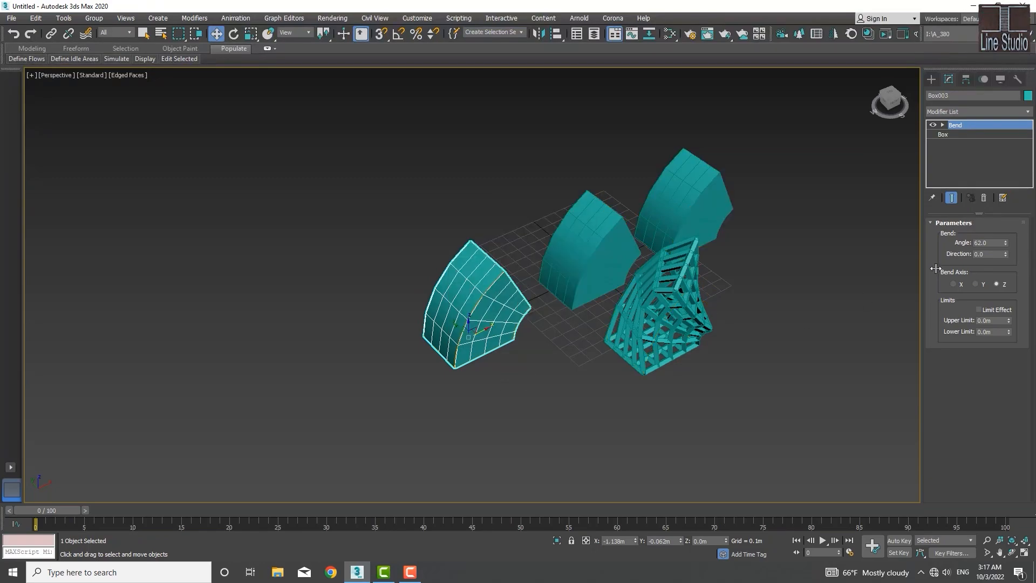
# Step: Set the Bend angle to 53 on the new copy and to 58 on the original box
pyautogui.moveTo(1005, 247)
pyautogui.mouseDown()
pyautogui.moveTo(1002, 201)
pyautogui.moveTo(995, 400)
pyautogui.moveTo(990, 242)
pyautogui.moveTo(1000, 278)
pyautogui.moveTo(1019, 232)
pyautogui.mouseUp()
pyautogui.click(589, 245)
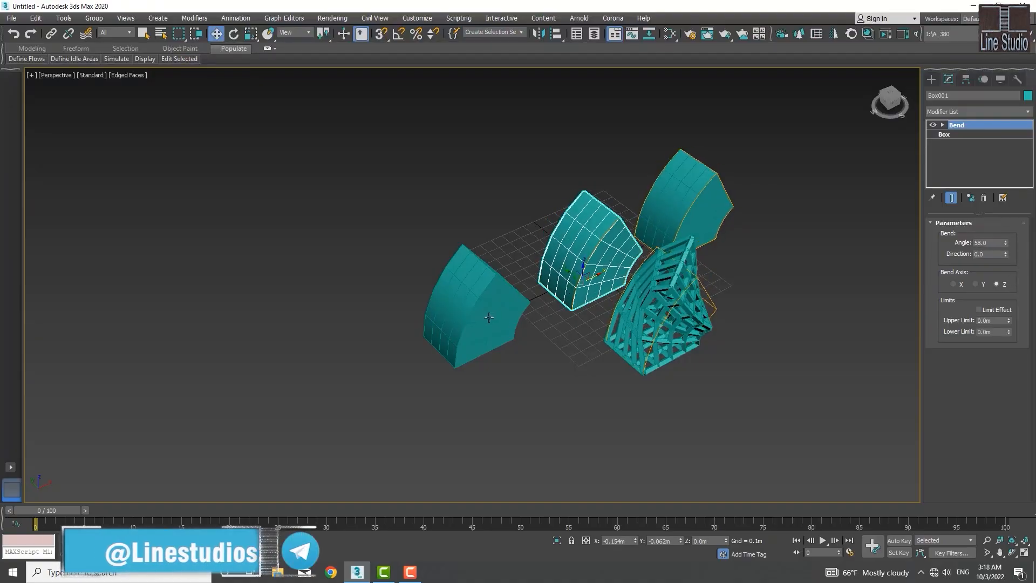
# Step: Select the copy, the instance Jabe_02 and the latticed Reference clone in turn to compare their modifier stacks
pyautogui.click(507, 346)
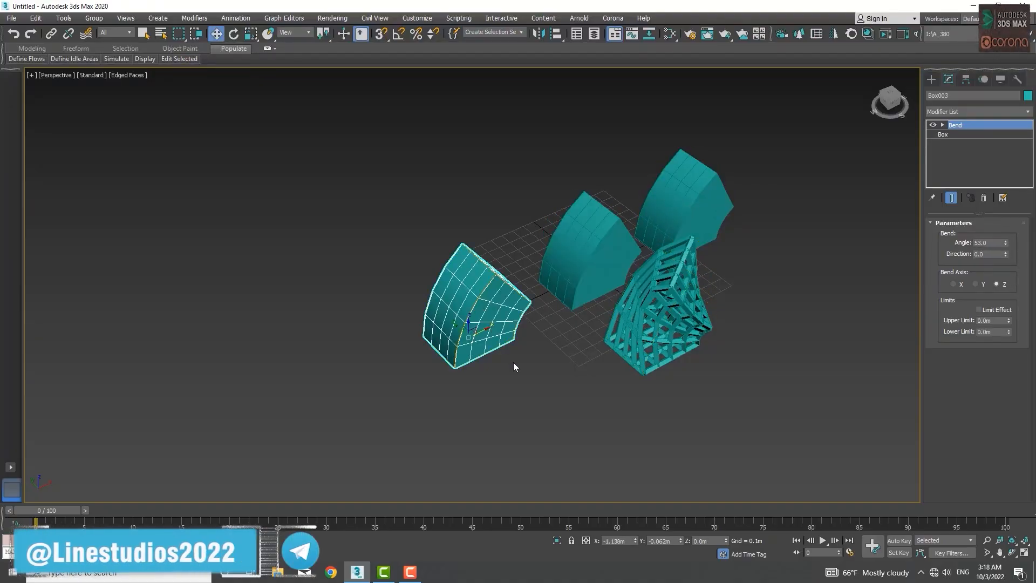
pyautogui.click(705, 194)
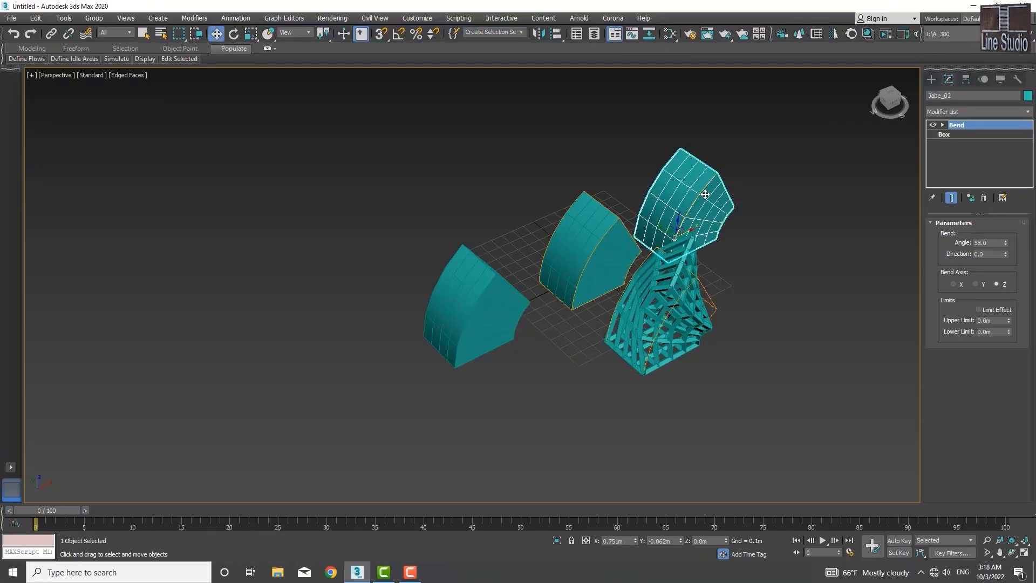
pyautogui.click(677, 329)
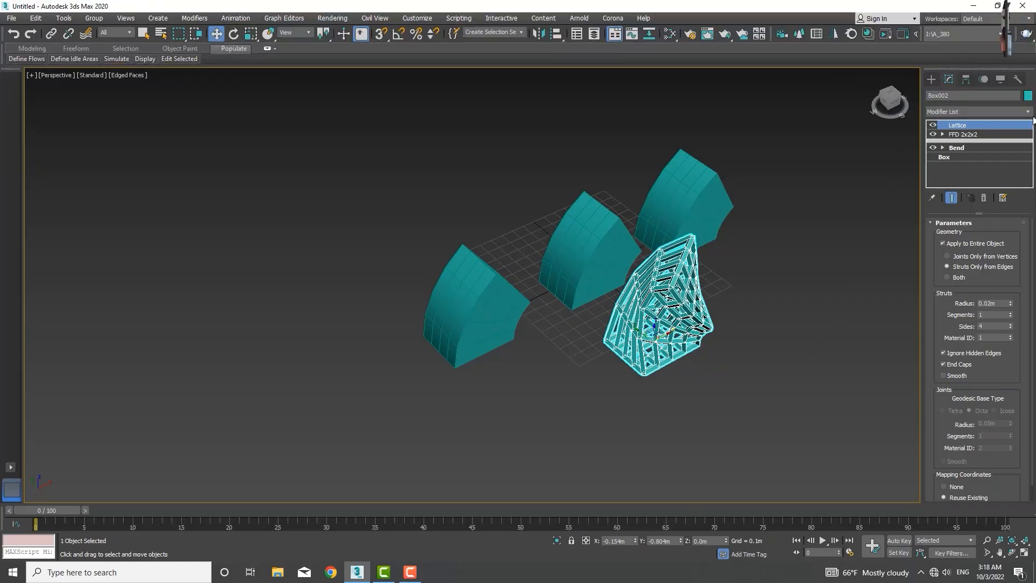
# Step: Examine the shared Bend and Box levels in the Reference clone's modifier stack and their parameters
pyautogui.click(962, 156)
pyautogui.click(969, 145)
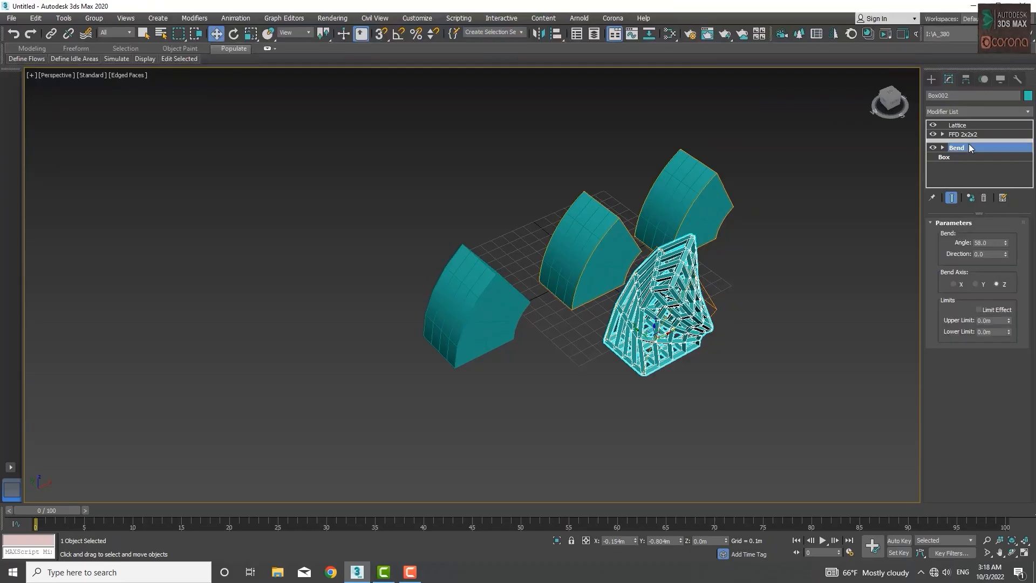
pyautogui.click(966, 158)
pyautogui.click(963, 148)
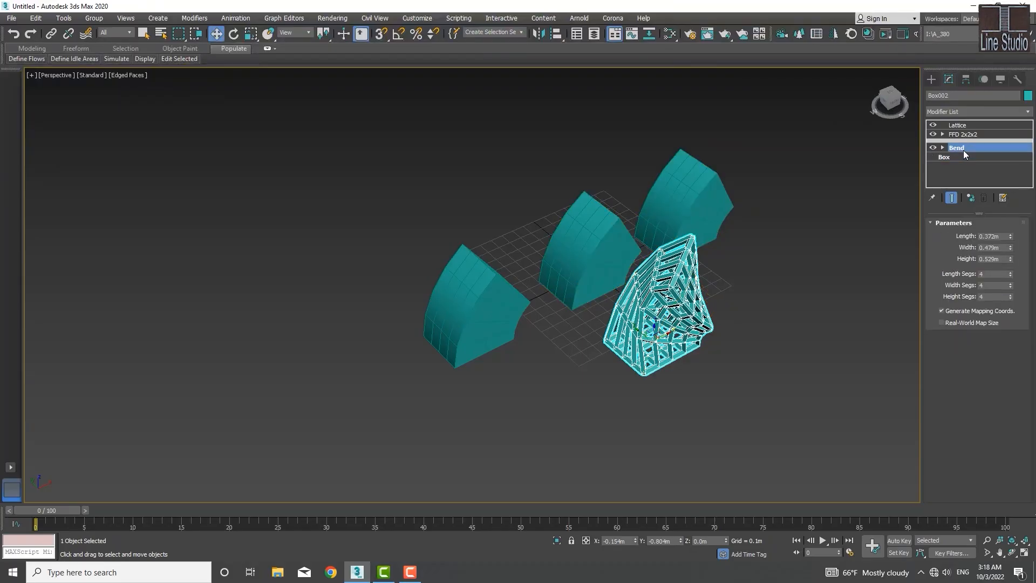
pyautogui.click(967, 157)
pyautogui.click(969, 148)
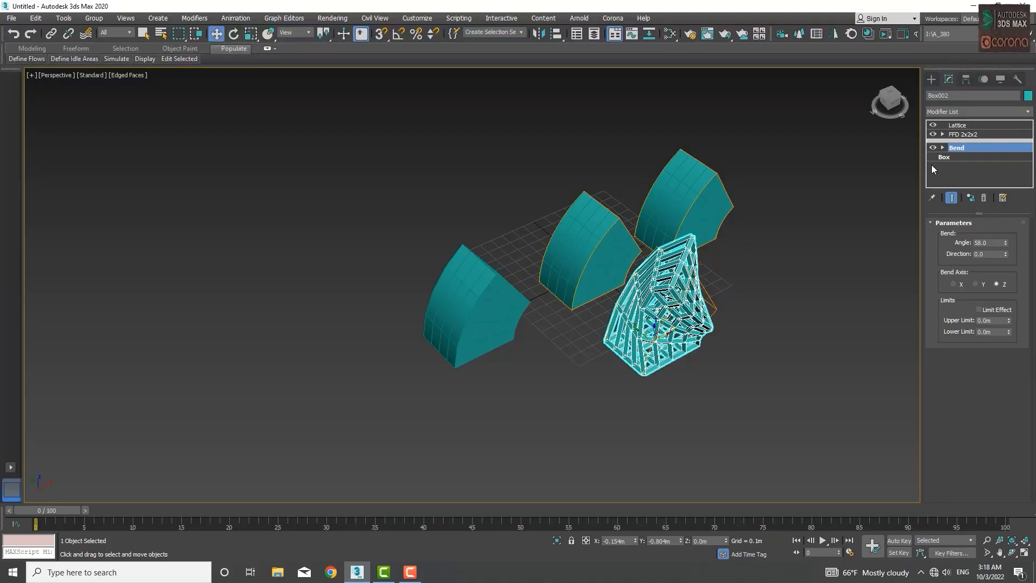
pyautogui.click(962, 157)
pyautogui.click(978, 147)
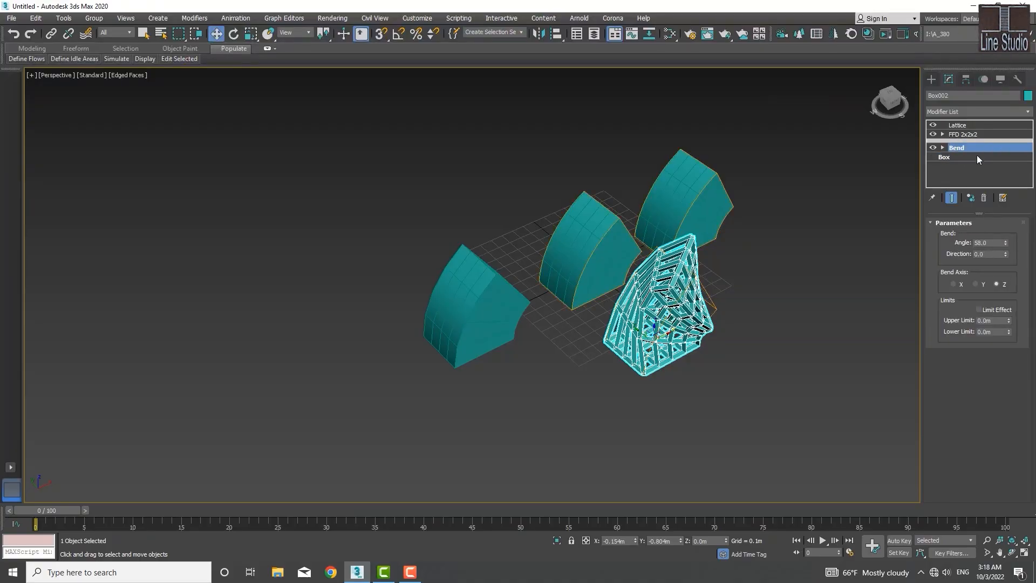
pyautogui.click(977, 157)
pyautogui.click(983, 148)
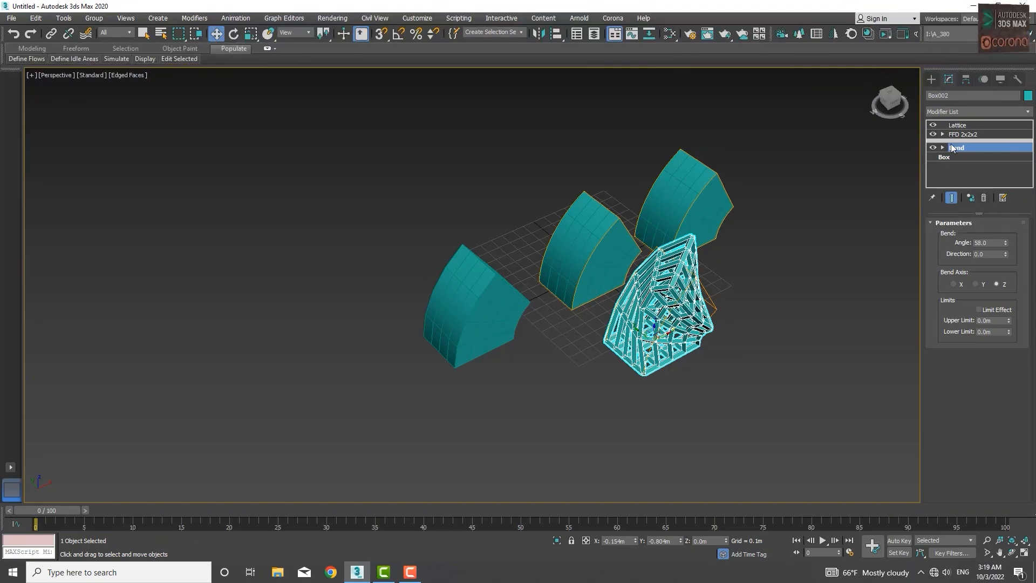
# Step: Compare the Reference clone's own FFD 2x2x2 and Lattice modifiers with the Box and Bend levels below the divider
pyautogui.click(978, 132)
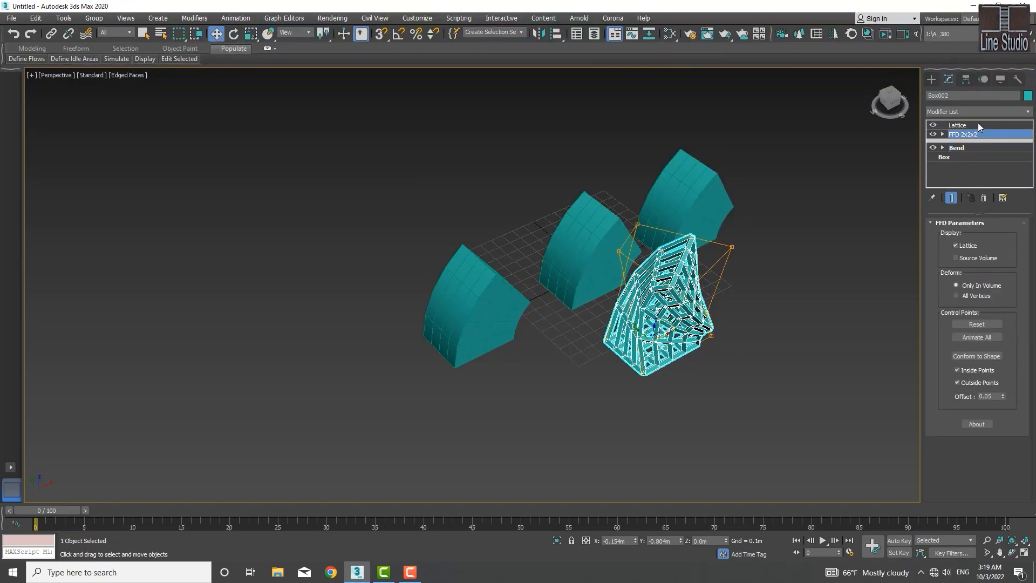
pyautogui.click(978, 124)
pyautogui.click(972, 134)
pyautogui.click(975, 124)
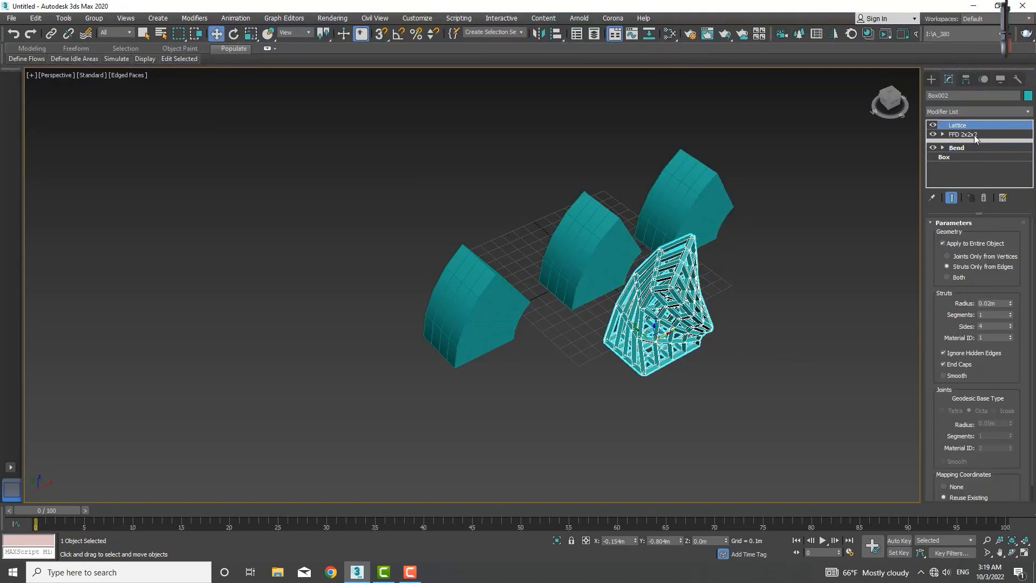
pyautogui.click(977, 134)
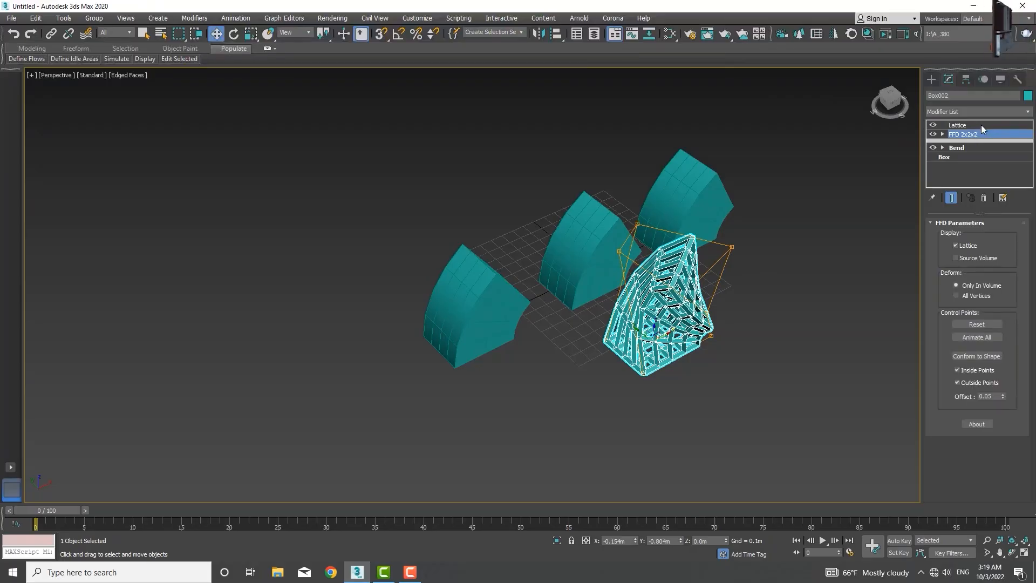
pyautogui.click(960, 156)
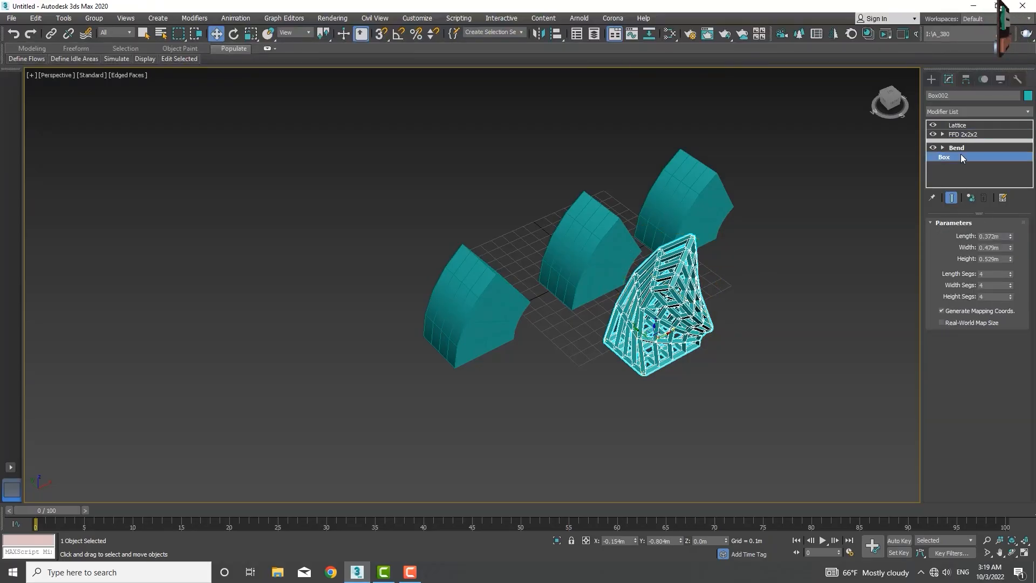
pyautogui.click(979, 148)
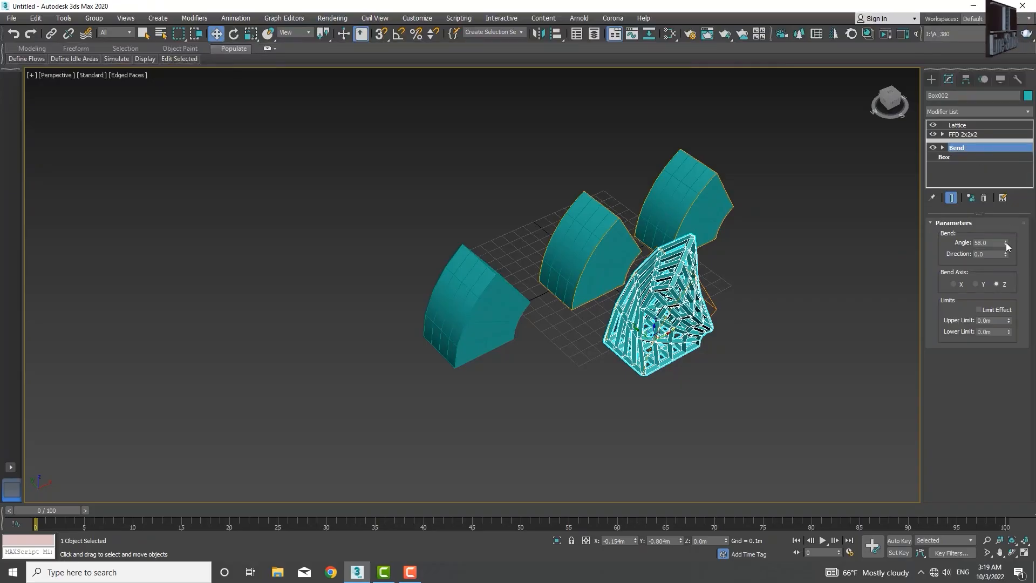
# Step: Set the shared Bend angle to 65.5, then make the Reference clone's Bend unique and set its angle to 32.5
pyautogui.moveTo(1004, 241)
pyautogui.mouseDown()
pyautogui.moveTo(1005, 207)
pyautogui.moveTo(1009, 302)
pyautogui.moveTo(1014, 237)
pyautogui.moveTo(1021, 266)
pyautogui.moveTo(1029, 253)
pyautogui.moveTo(1019, 232)
pyautogui.mouseUp()
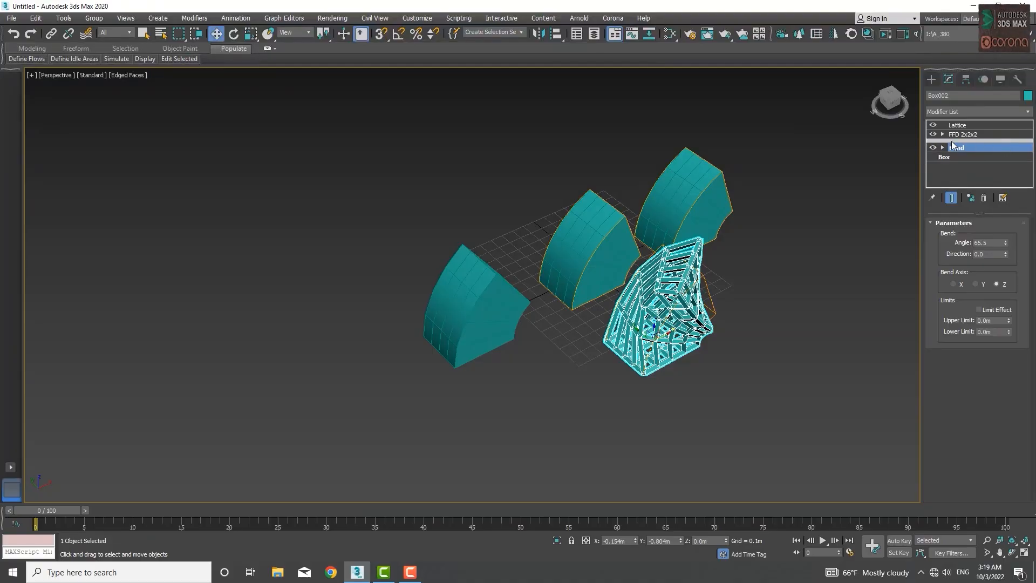
pyautogui.click(969, 199)
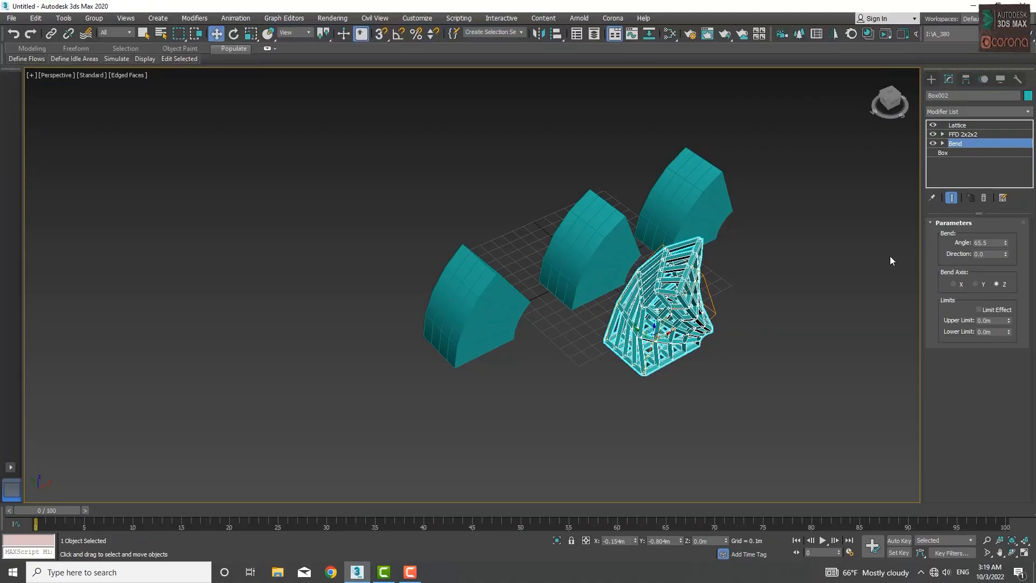
pyautogui.moveTo(1007, 243); pyautogui.dragTo(1007, 270)
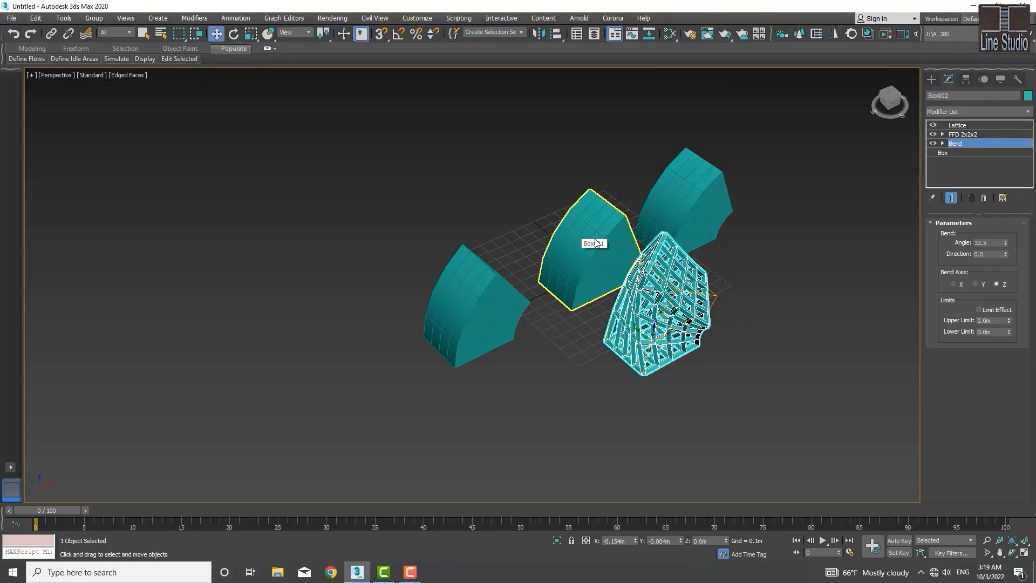
# Step: Make the Bend of Jabe_02 unique with an angle of 67, and set the original box's Bend angle to -27
pyautogui.click(686, 186)
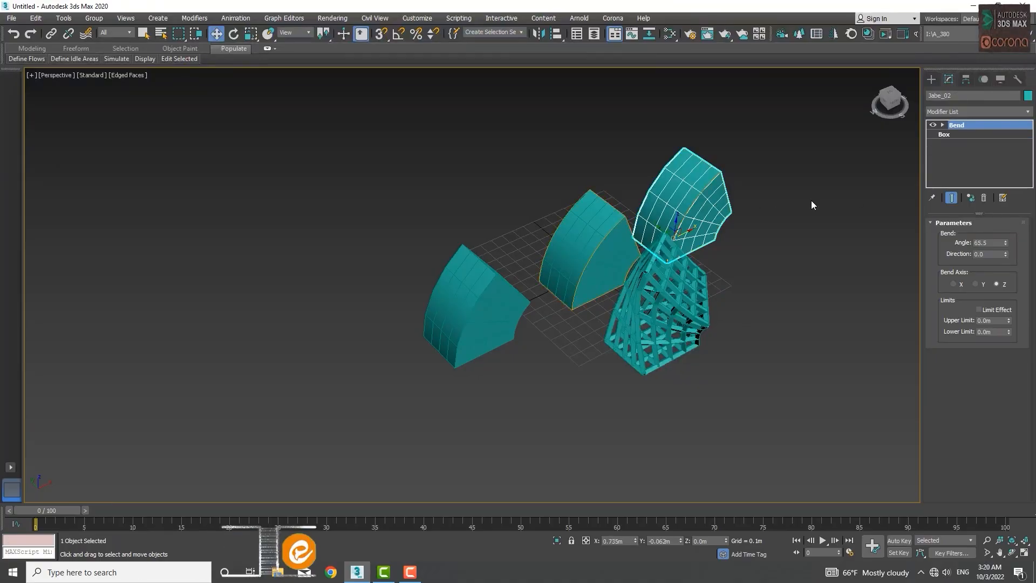
pyautogui.click(971, 198)
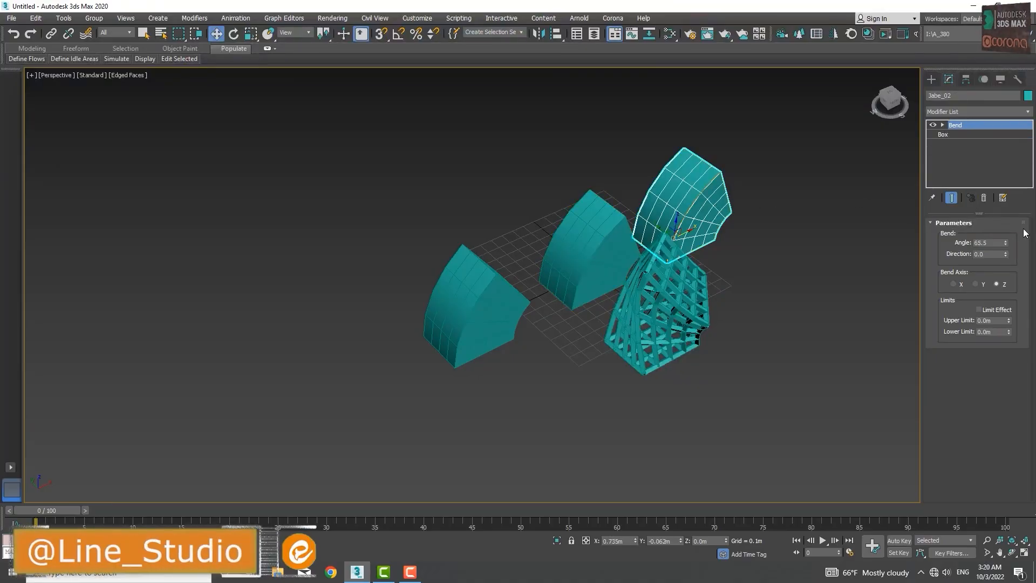
pyautogui.moveTo(1003, 241)
pyautogui.mouseDown()
pyautogui.moveTo(1002, 214)
pyautogui.moveTo(999, 312)
pyautogui.moveTo(998, 237)
pyautogui.mouseUp()
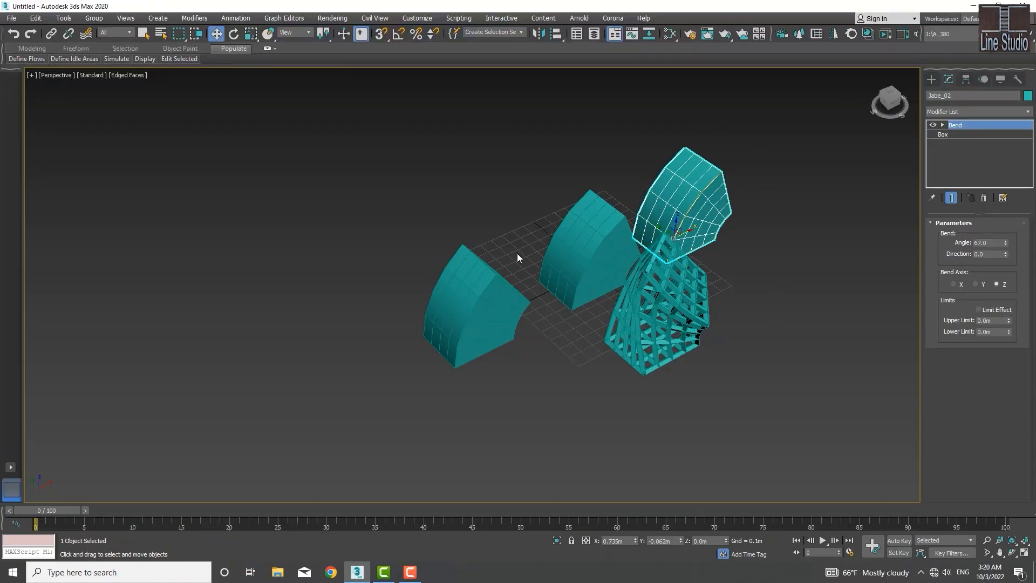
pyautogui.click(569, 250)
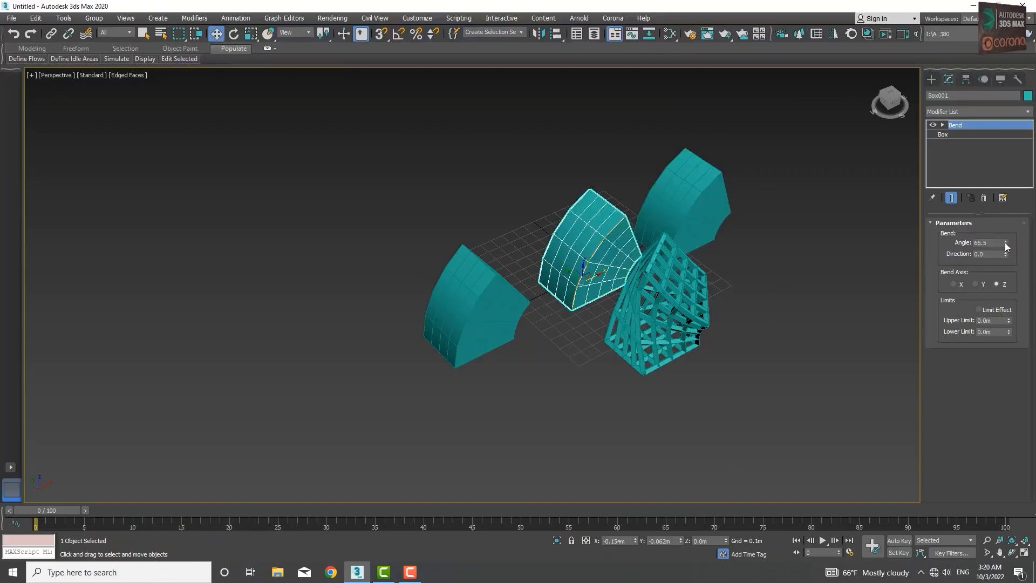
pyautogui.moveTo(1005, 243); pyautogui.dragTo(1006, 291)
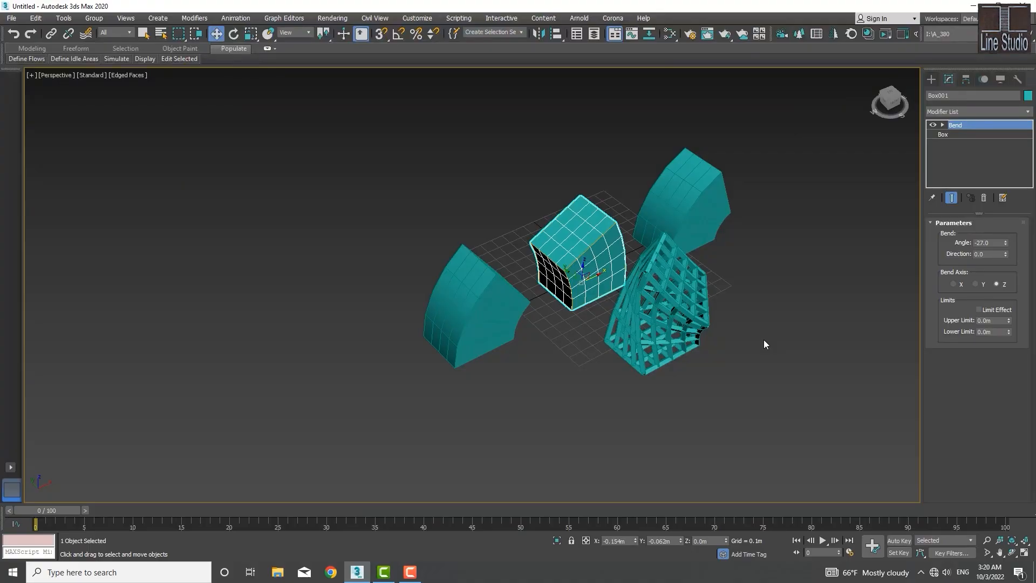
# Step: Clear the other boxes from the viewport, leaving only the original bent box, Box001
pyautogui.moveTo(696, 290); pyautogui.dragTo(636, 278, button='middle')
pyautogui.moveTo(504, 287); pyautogui.dragTo(520, 283, button='middle')
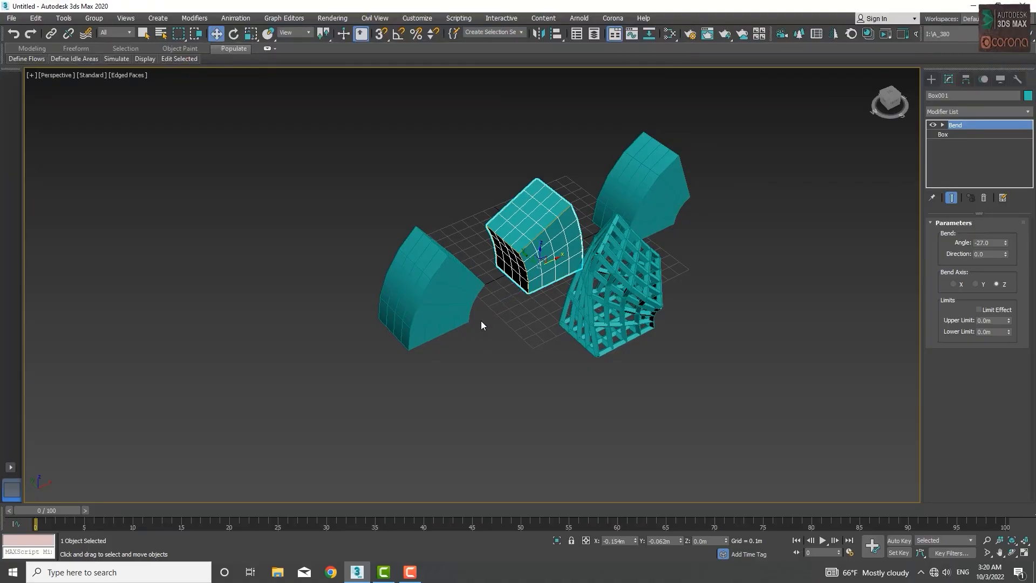
pyautogui.scroll(6, 510, 314)
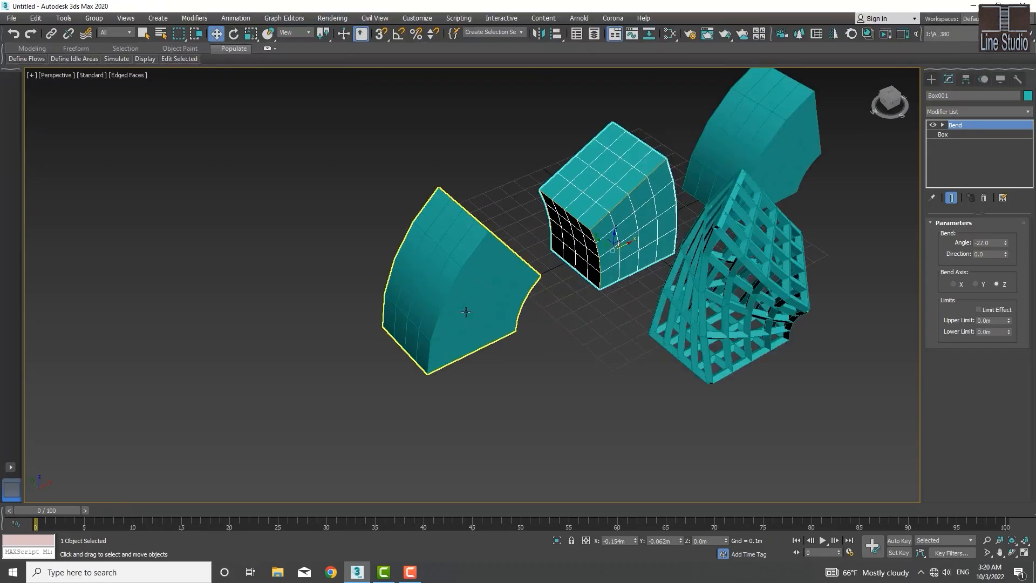
pyautogui.scroll(-3, 466, 299)
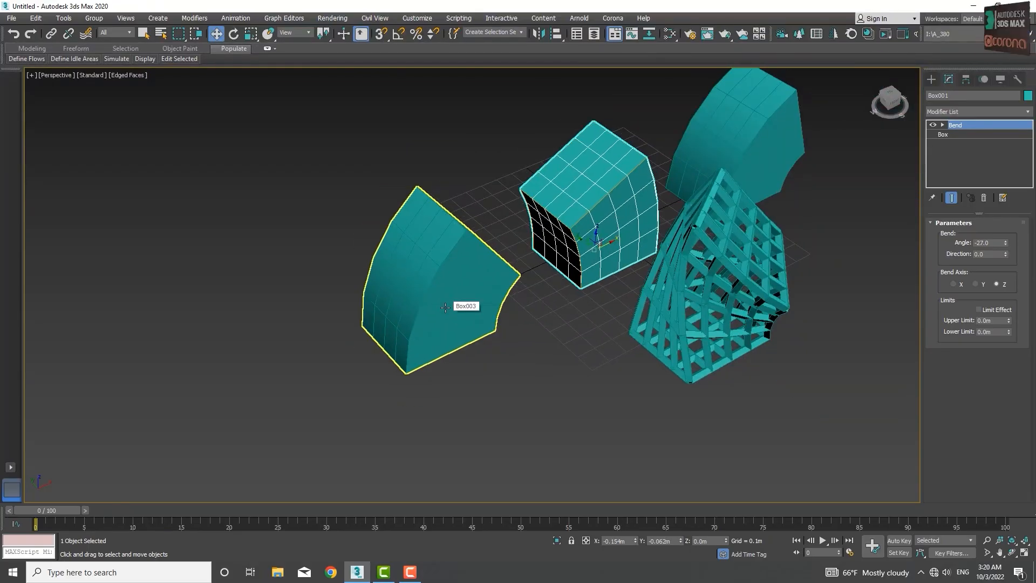
pyautogui.scroll(2, 445, 307)
pyautogui.click(446, 308)
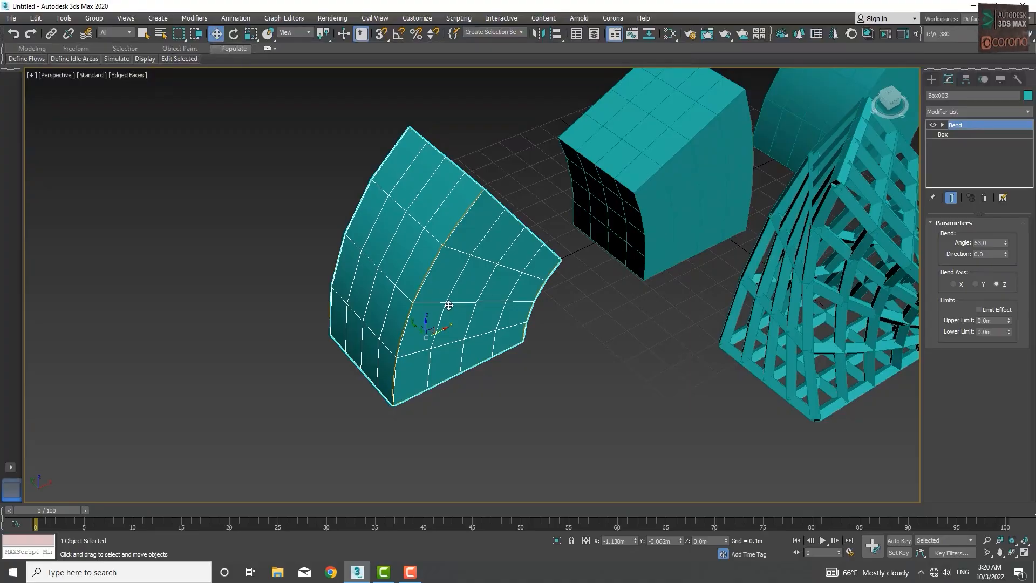
pyautogui.rightClick(445, 301)
pyautogui.click(650, 341)
pyautogui.scroll(-5, 594, 334)
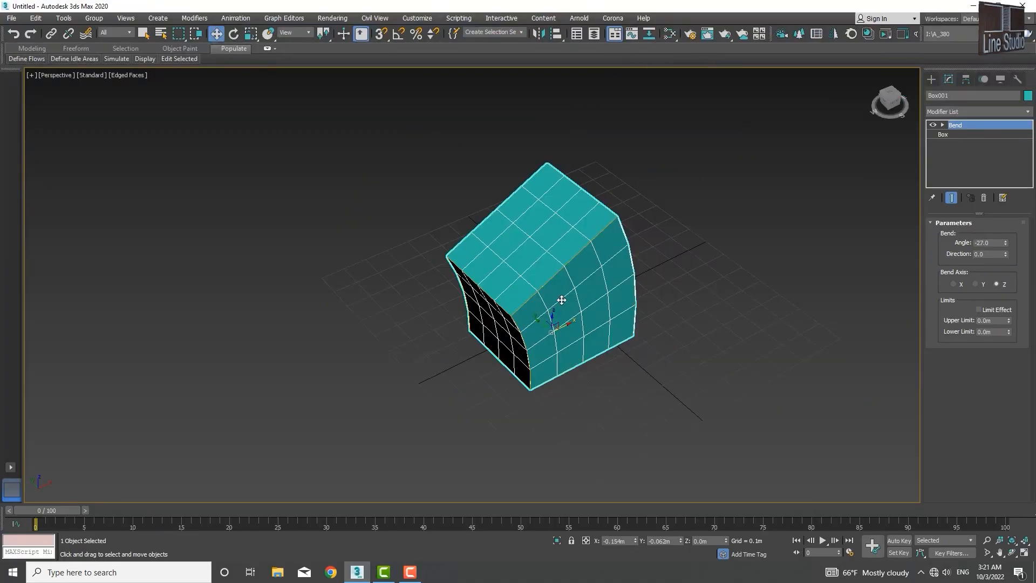
# Step: Convert the bent box Box001 to an Editable Poly
pyautogui.rightClick(560, 298)
pyautogui.moveTo(653, 409)
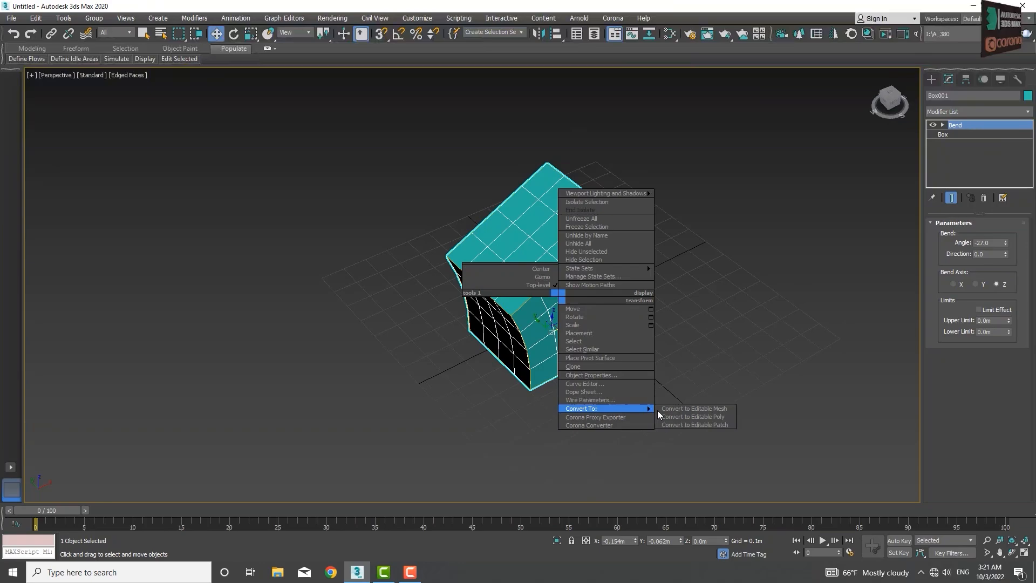
pyautogui.click(696, 418)
pyautogui.moveTo(562, 307); pyautogui.dragTo(590, 306, button='middle')
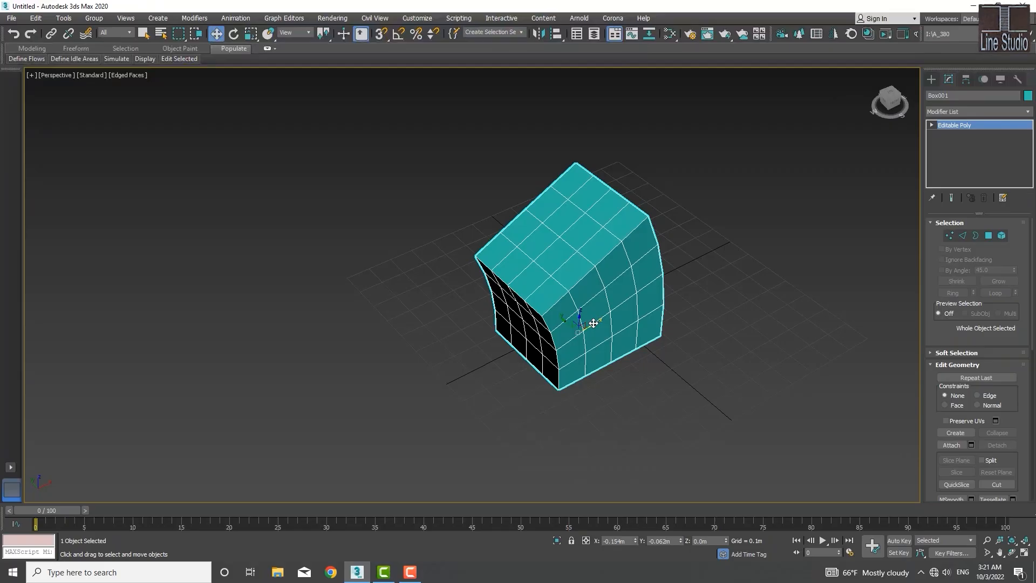
# Step: Add an Edit Normals modifier to Box001 and view its normals from a lower angle
pyautogui.click(1029, 113)
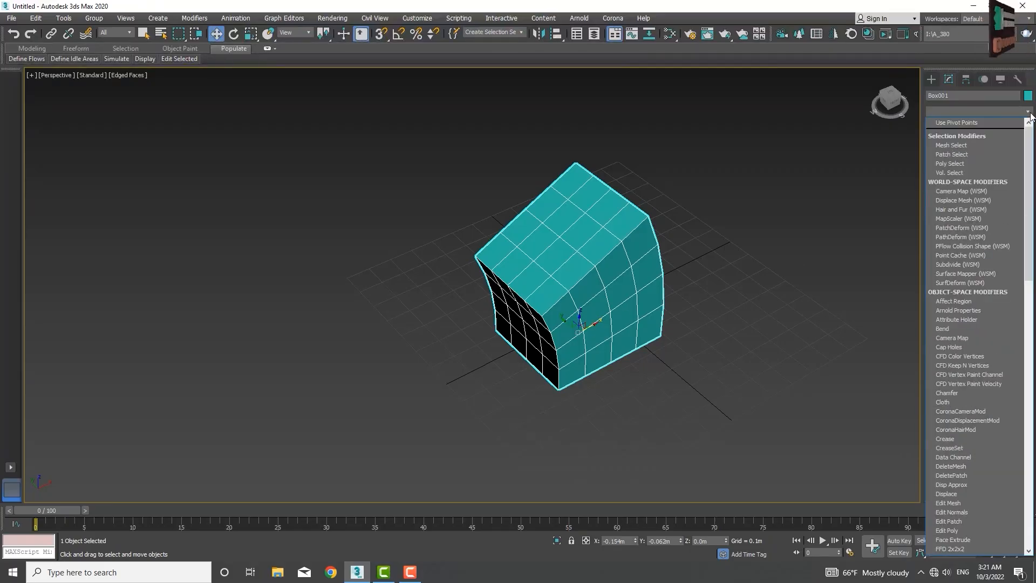
pyautogui.press('e')
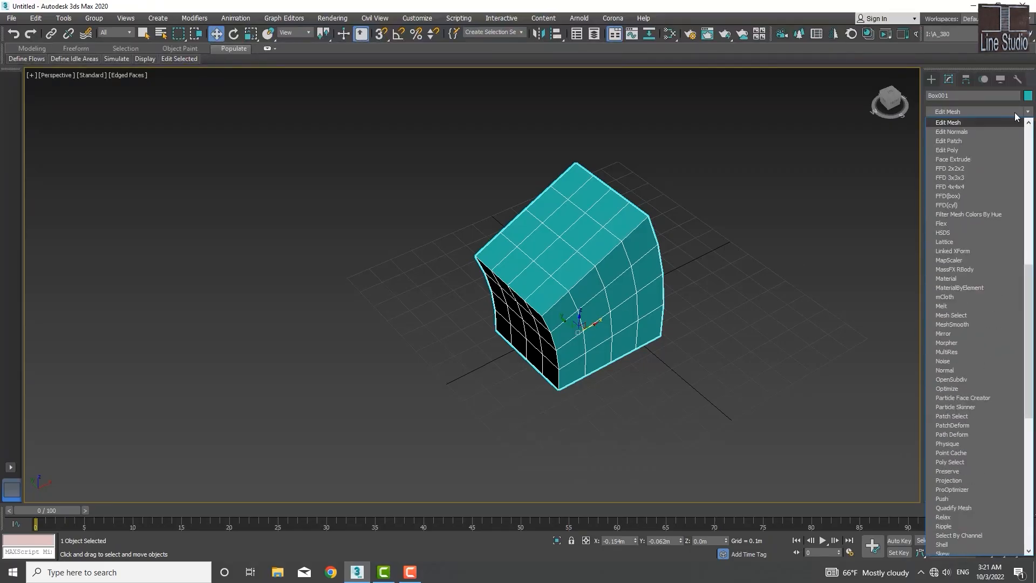
pyautogui.click(944, 132)
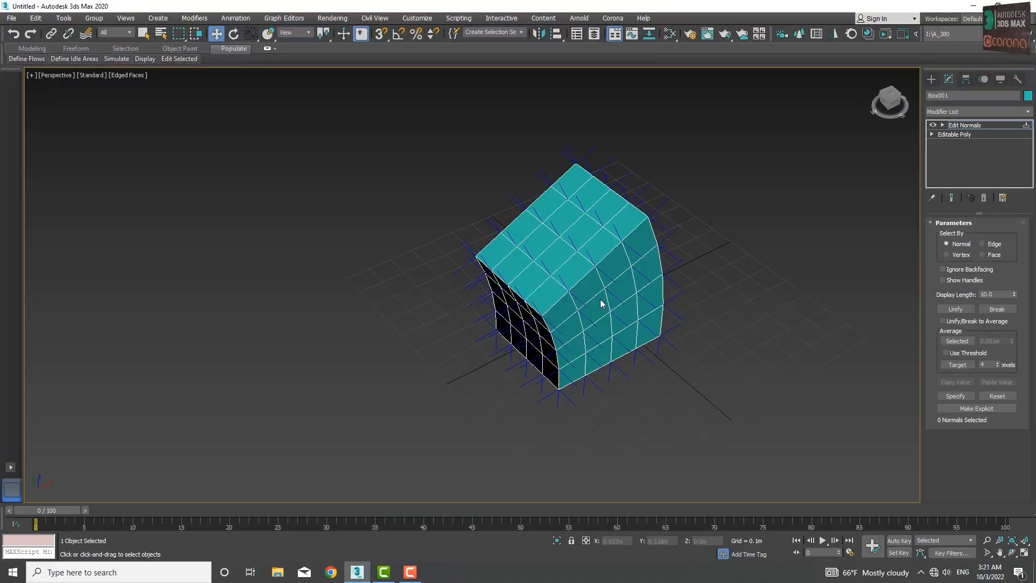
pyautogui.keyDown('alt'); pyautogui.moveTo(576, 318); pyautogui.dragTo(527, 264, button='middle'); pyautogui.keyUp('alt')
pyautogui.scroll(5, 562, 294)
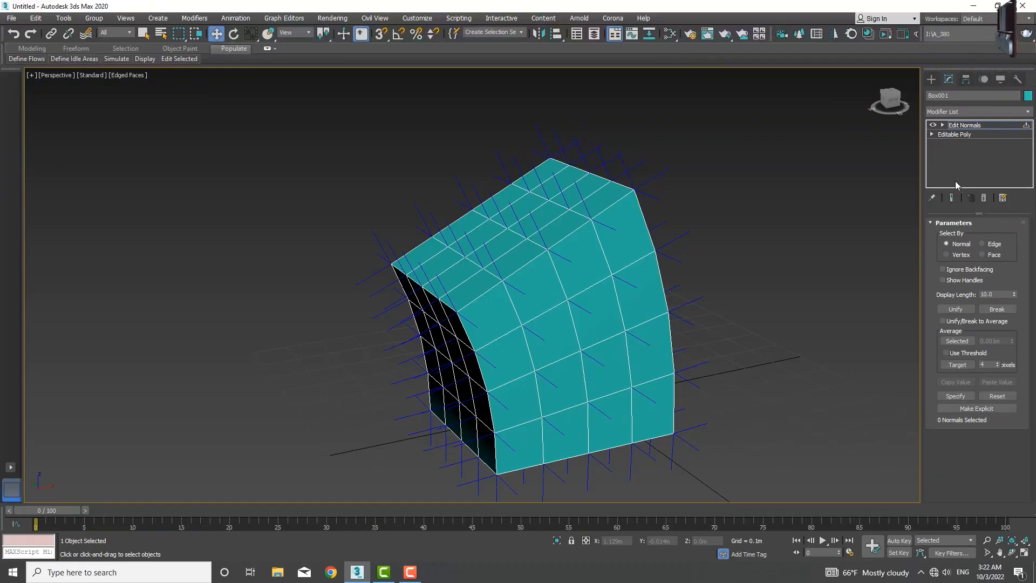
# Step: Flip all polygons of Box001 at the Editable Poly level, then return to Edit Normals and inspect the box from several sides
pyautogui.click(952, 134)
pyautogui.click(562, 313)
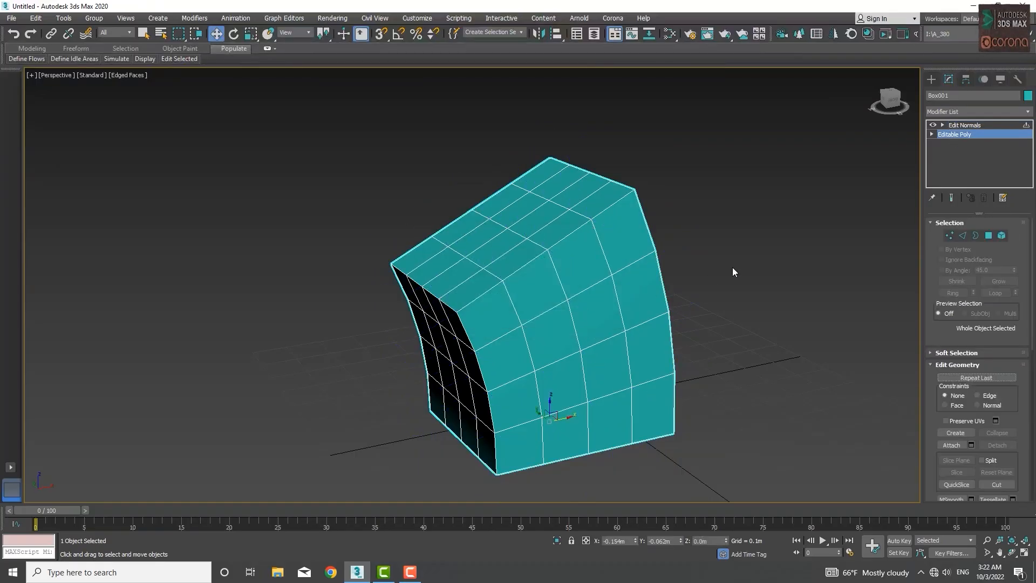
pyautogui.hotkey('ctrl', 'a')
pyautogui.click(993, 416)
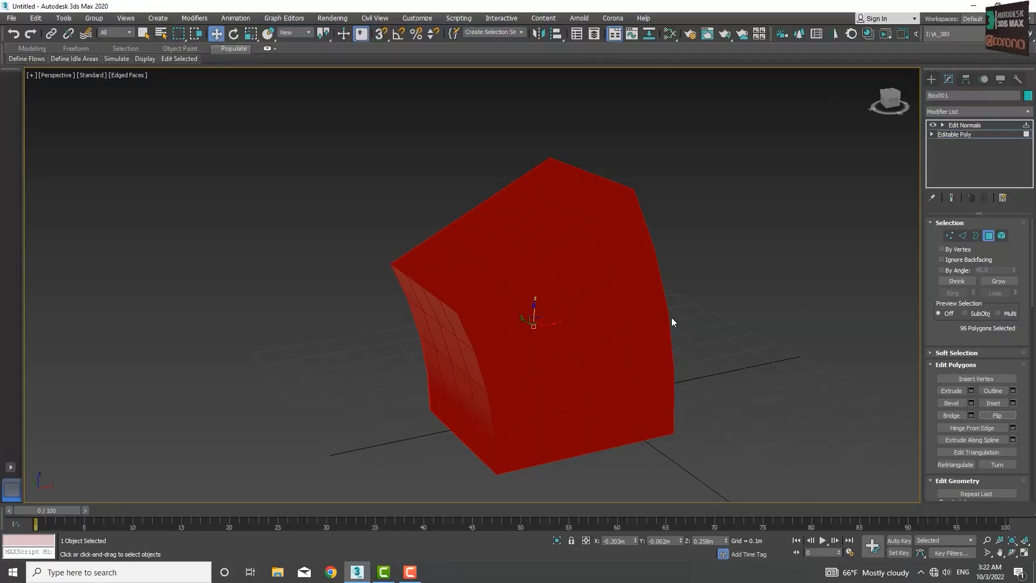
pyautogui.press('Up')
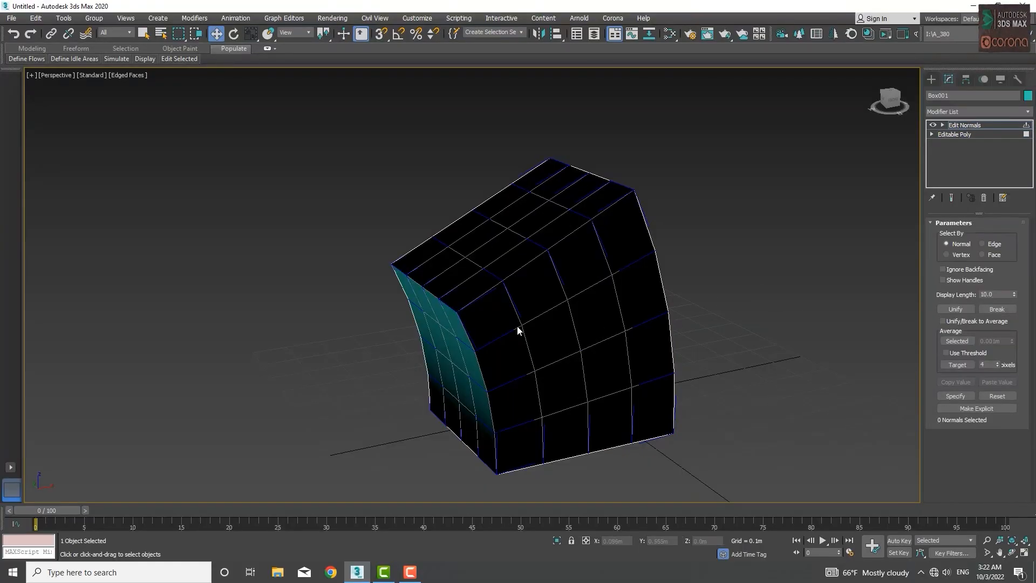
pyautogui.keyDown('alt'); pyautogui.moveTo(526, 327); pyautogui.dragTo(577, 340, button='middle'); pyautogui.keyUp('alt')
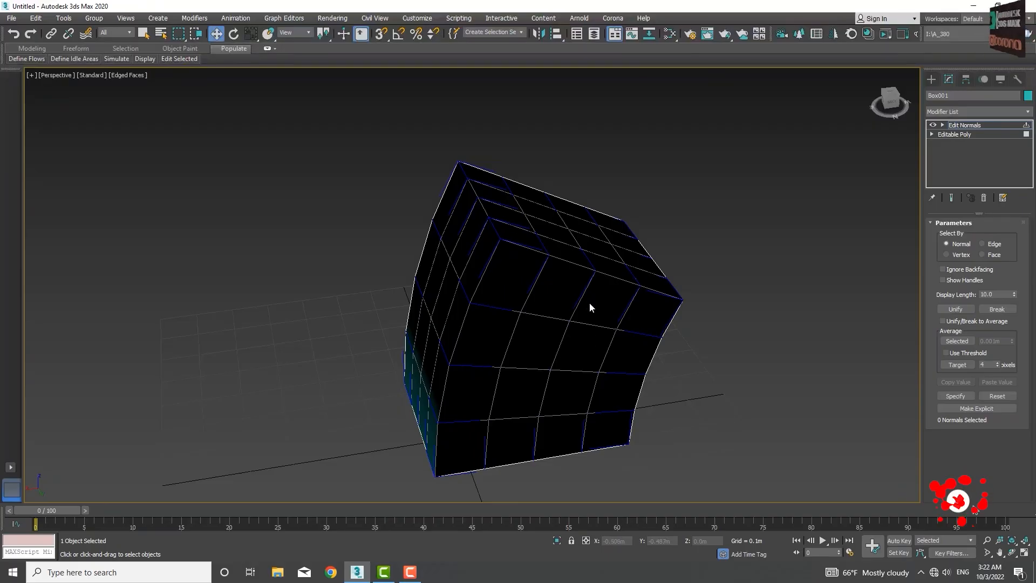
pyautogui.keyDown('alt'); pyautogui.moveTo(590, 308); pyautogui.dragTo(447, 296, button='middle'); pyautogui.keyUp('alt')
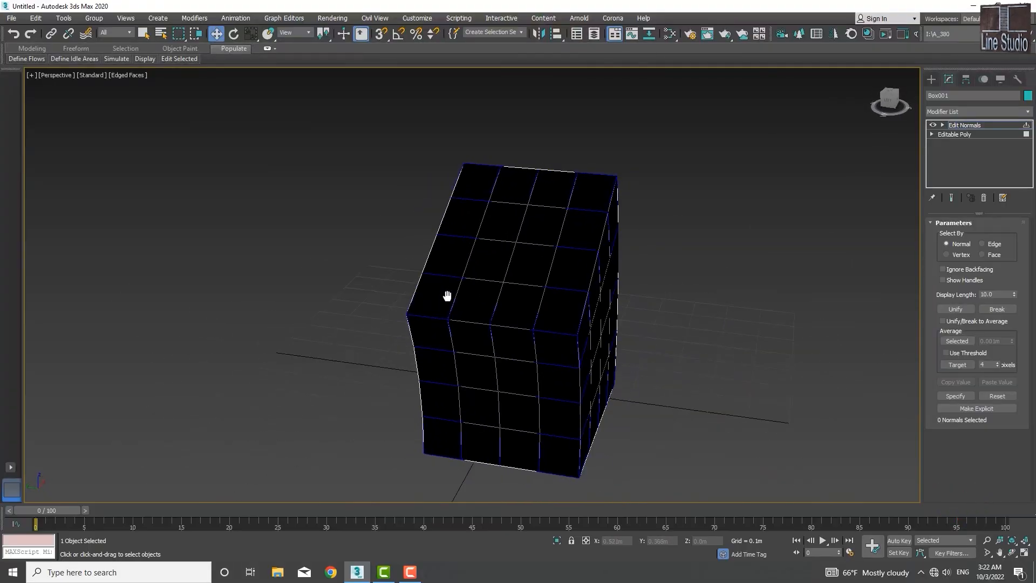
pyautogui.scroll(5, 446, 295)
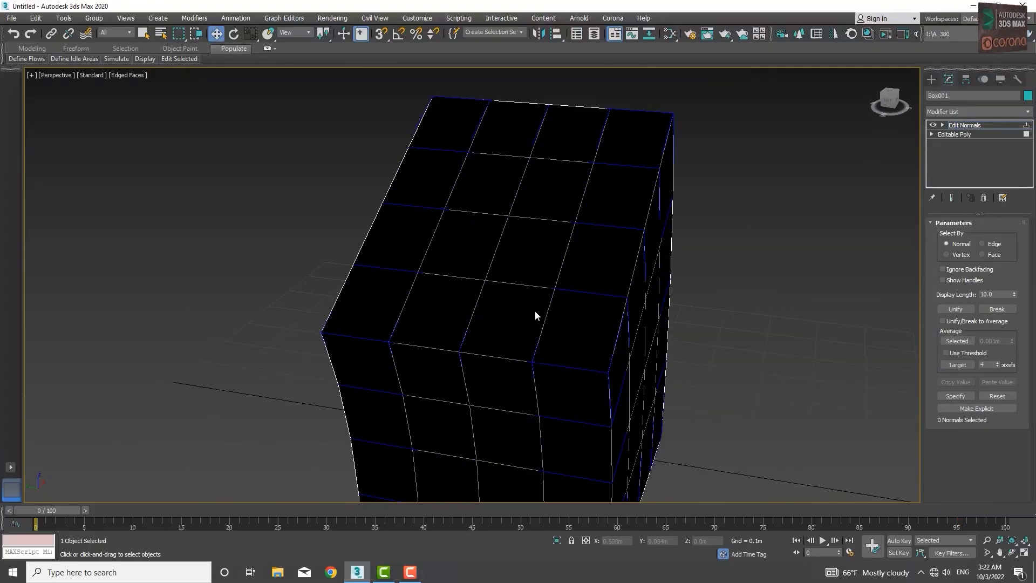